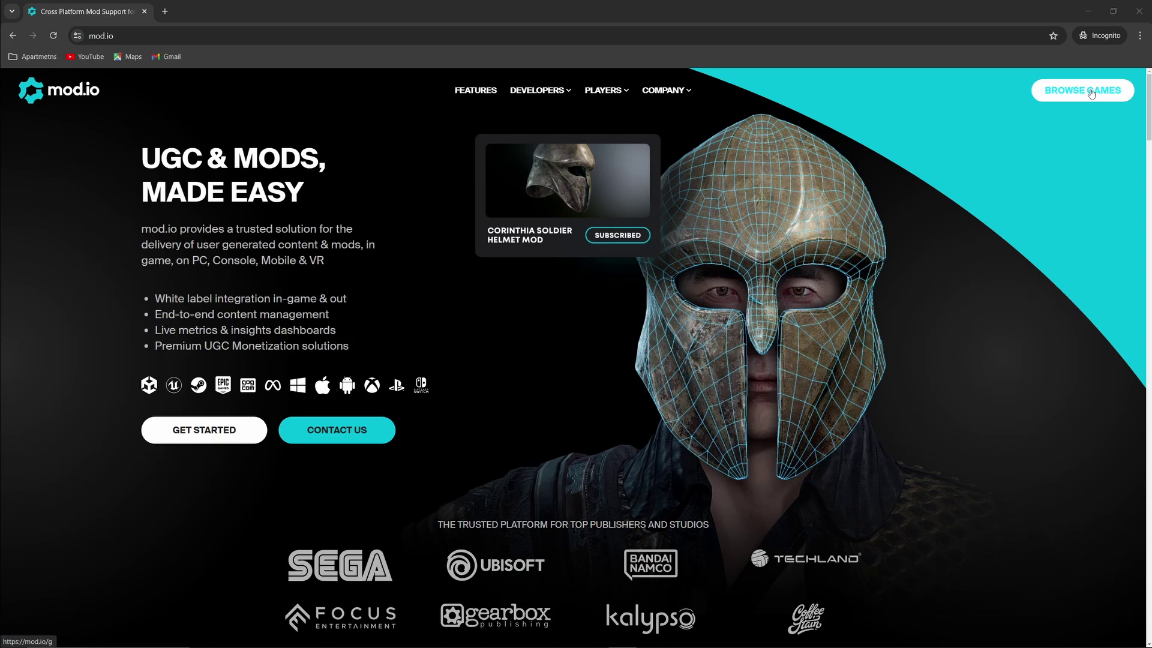
Skim the mod.io homepage, then go to Browse Games, listing 173 games by Trending
{"action": "scroll", "coordinate": [798, 394], "scroll_direction": "down", "scroll_amount": 3}
{"action": "scroll", "coordinate": [799, 394], "scroll_direction": "down", "scroll_amount": 3}
{"action": "scroll", "coordinate": [799, 394], "scroll_direction": "down", "scroll_amount": 3}
{"action": "scroll", "coordinate": [892, 369], "scroll_direction": "down", "scroll_amount": 4}
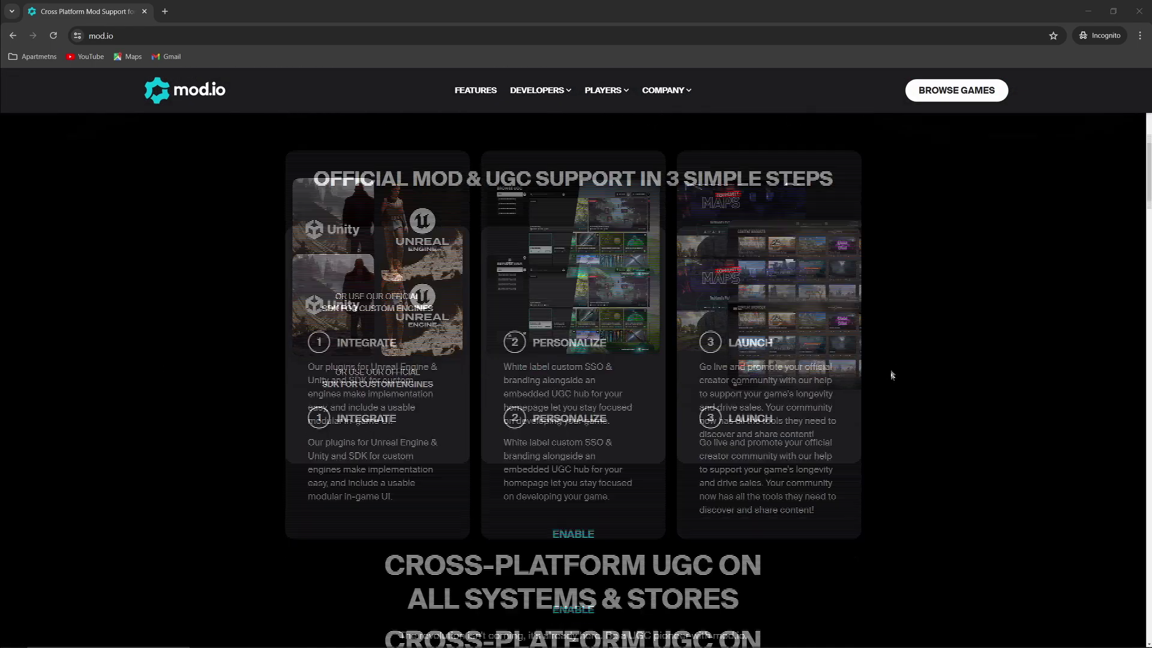
{"action": "scroll", "coordinate": [892, 384], "scroll_direction": "down", "scroll_amount": 12}
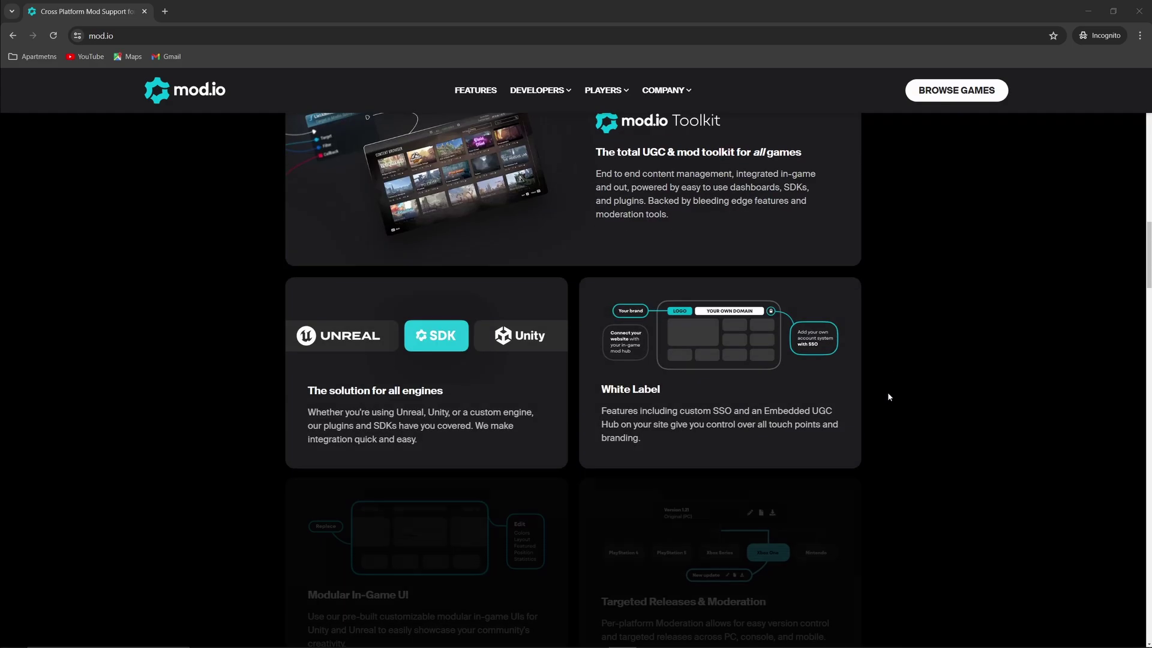
{"action": "scroll", "coordinate": [888, 387], "scroll_direction": "up", "scroll_amount": 15}
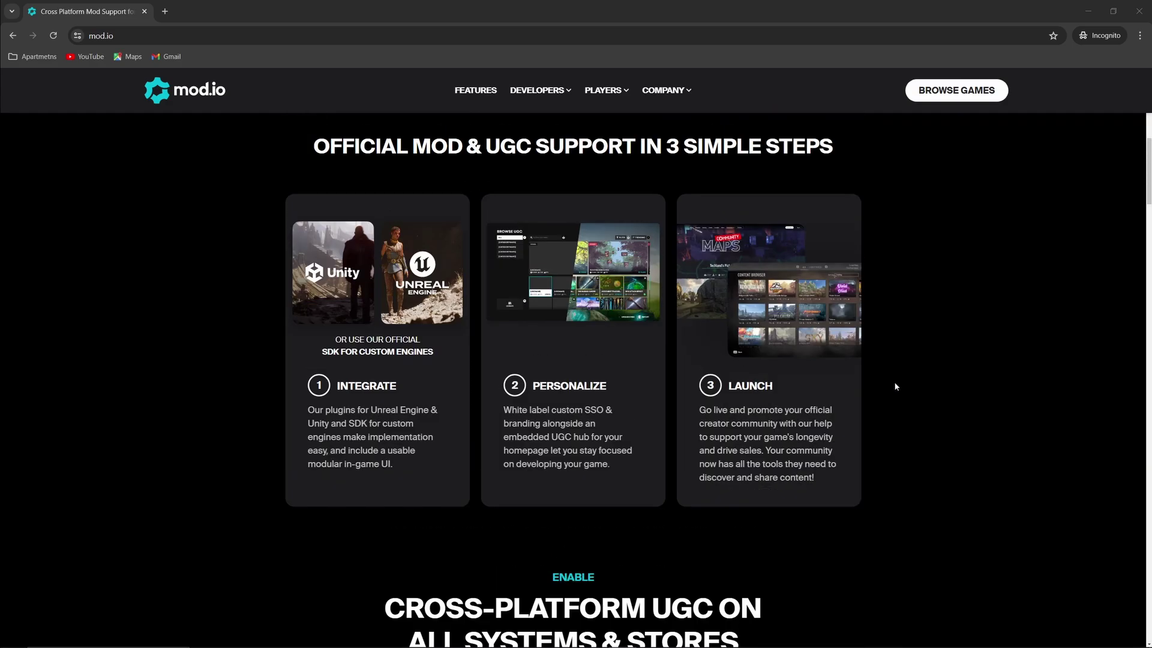
{"action": "scroll", "coordinate": [890, 382], "scroll_direction": "up", "scroll_amount": 7}
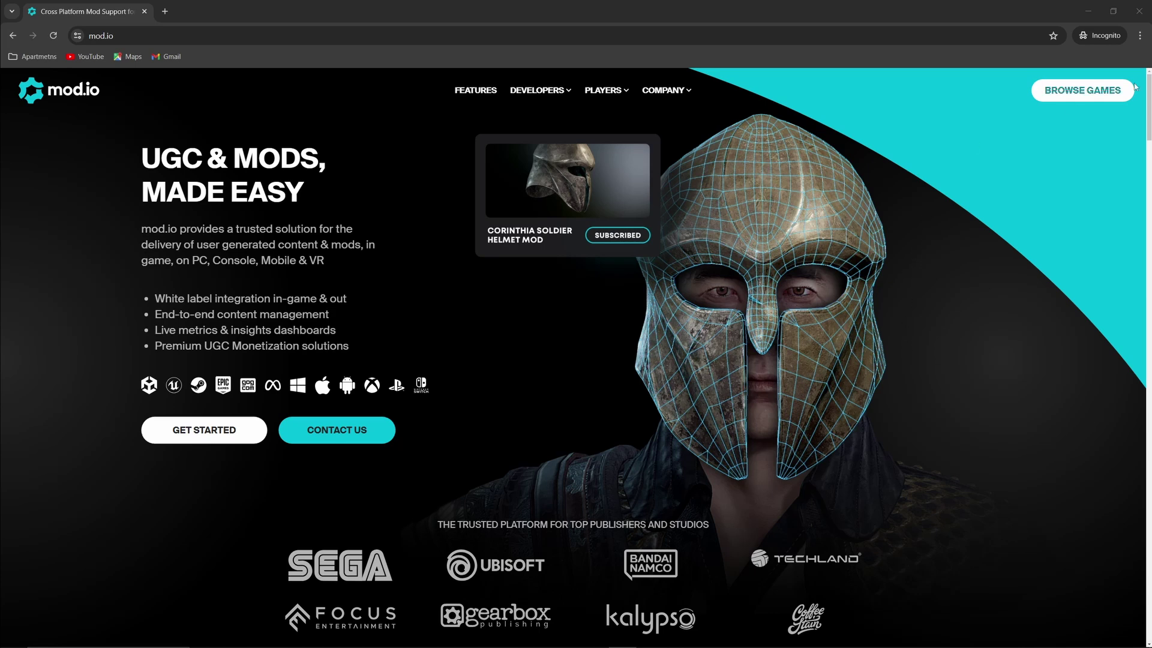
{"action": "left_click", "coordinate": [1106, 99]}
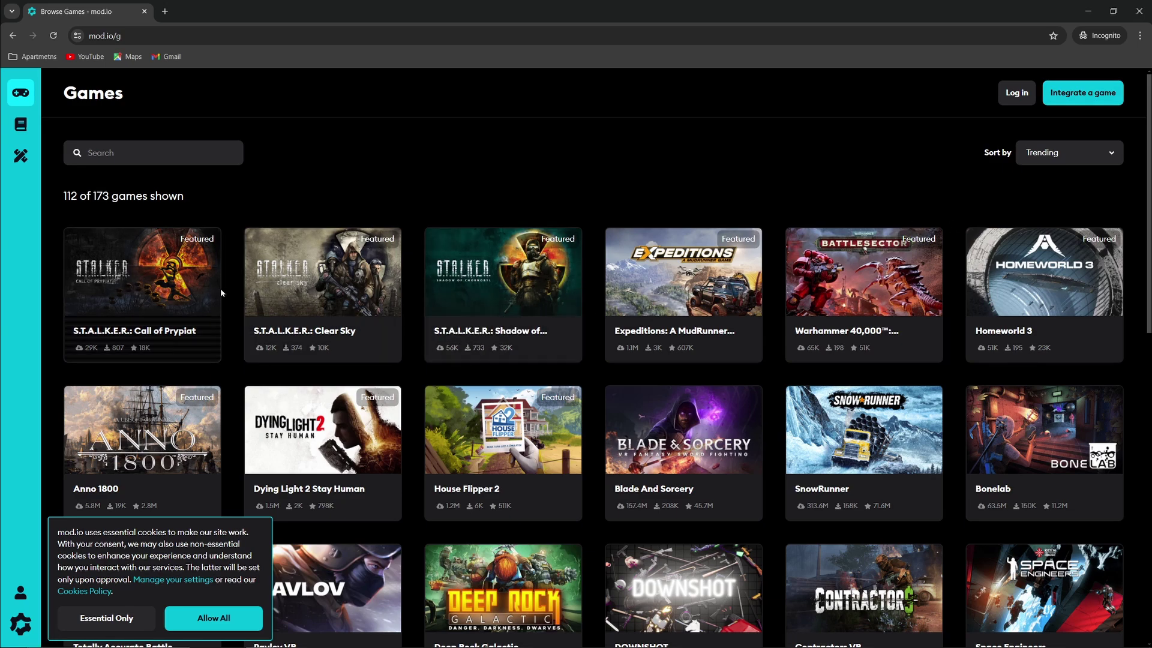
Open the S.T.A.L.K.E.R.: Call of Prypiat mods page and filter it to PlayStation 5
{"action": "left_click", "coordinate": [154, 277]}
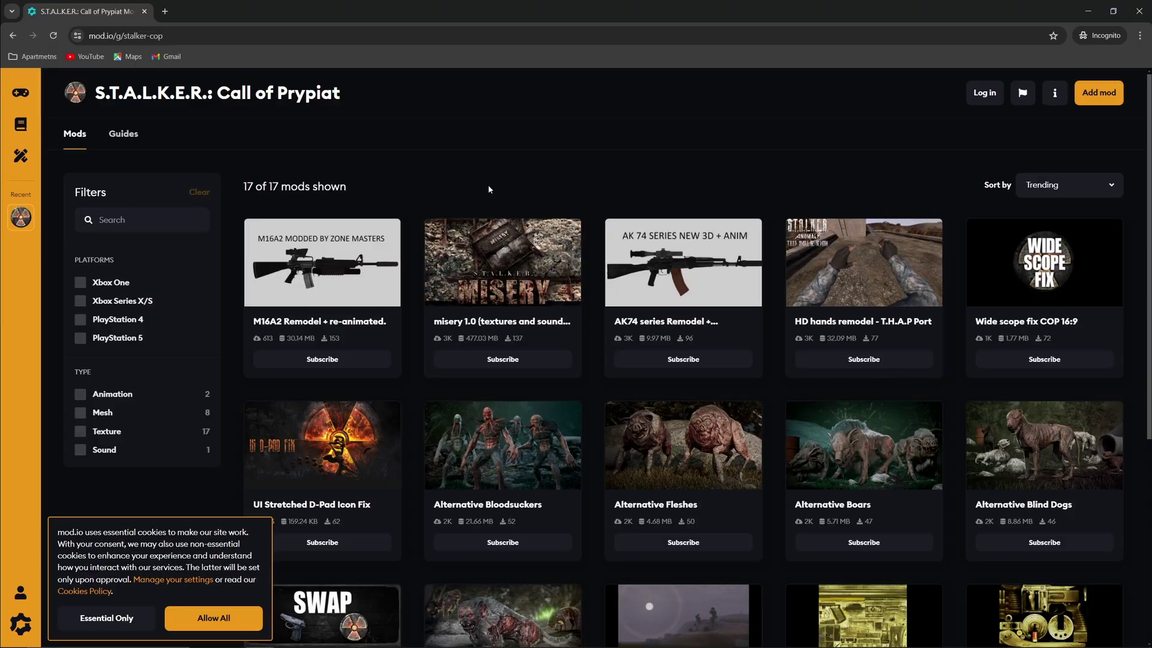
{"action": "scroll", "coordinate": [488, 185], "scroll_direction": "down", "scroll_amount": 2}
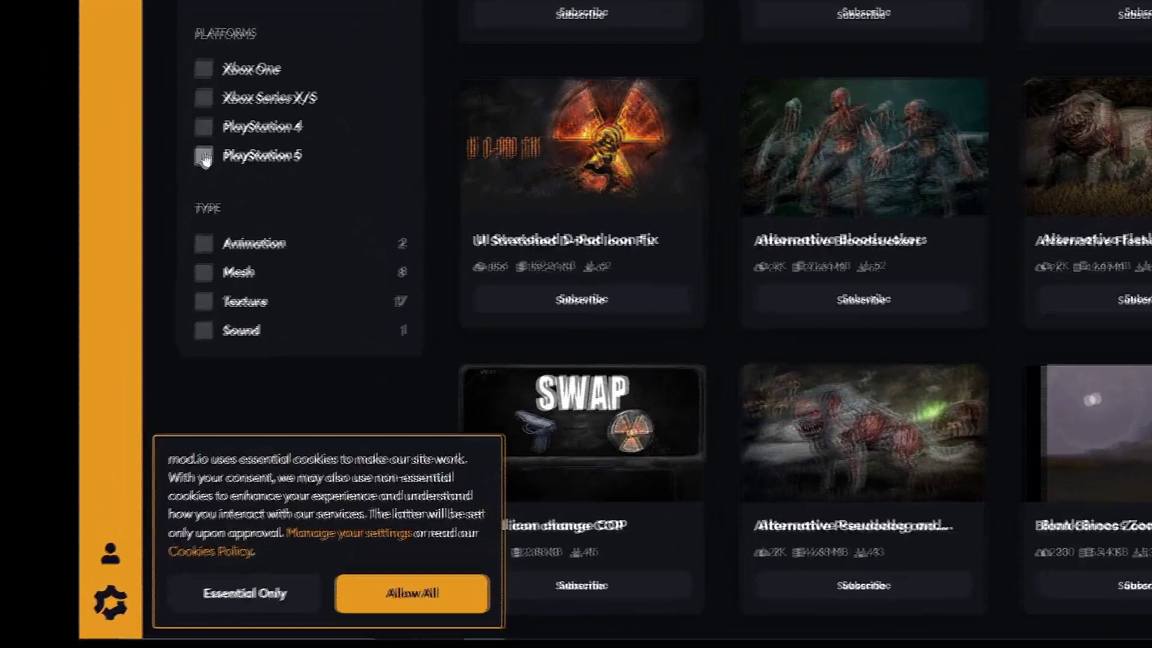
{"action": "left_click", "coordinate": [168, 214]}
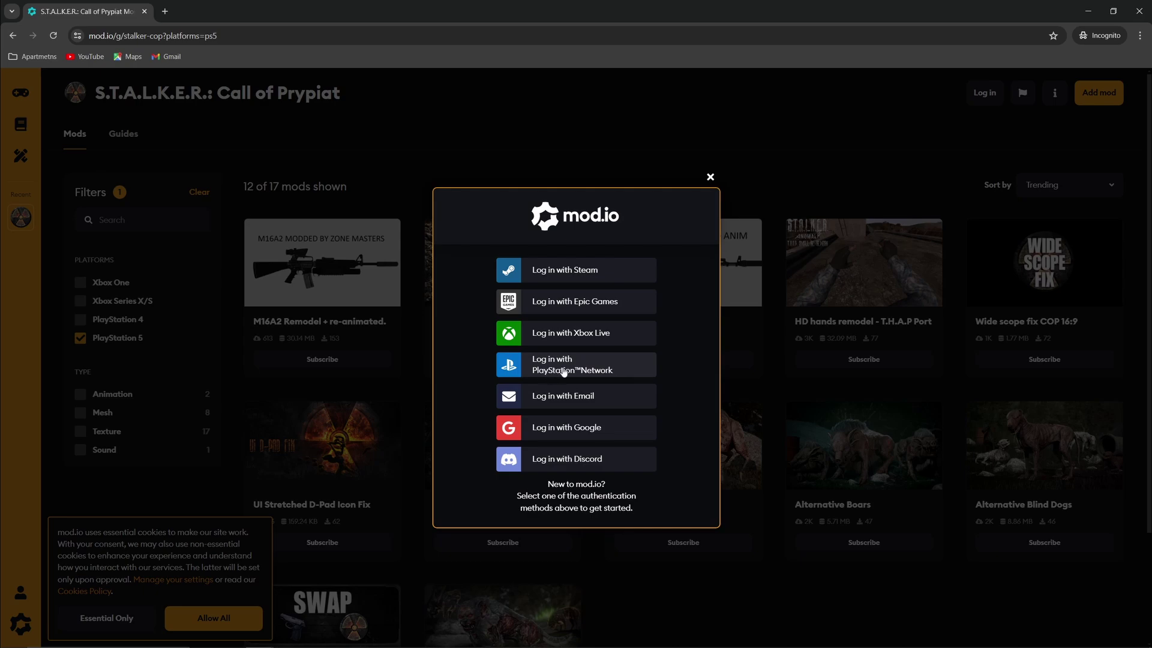
Start signing in to mod.io and subscribe to the HD hands remodel mod
{"action": "left_click", "coordinate": [564, 370]}
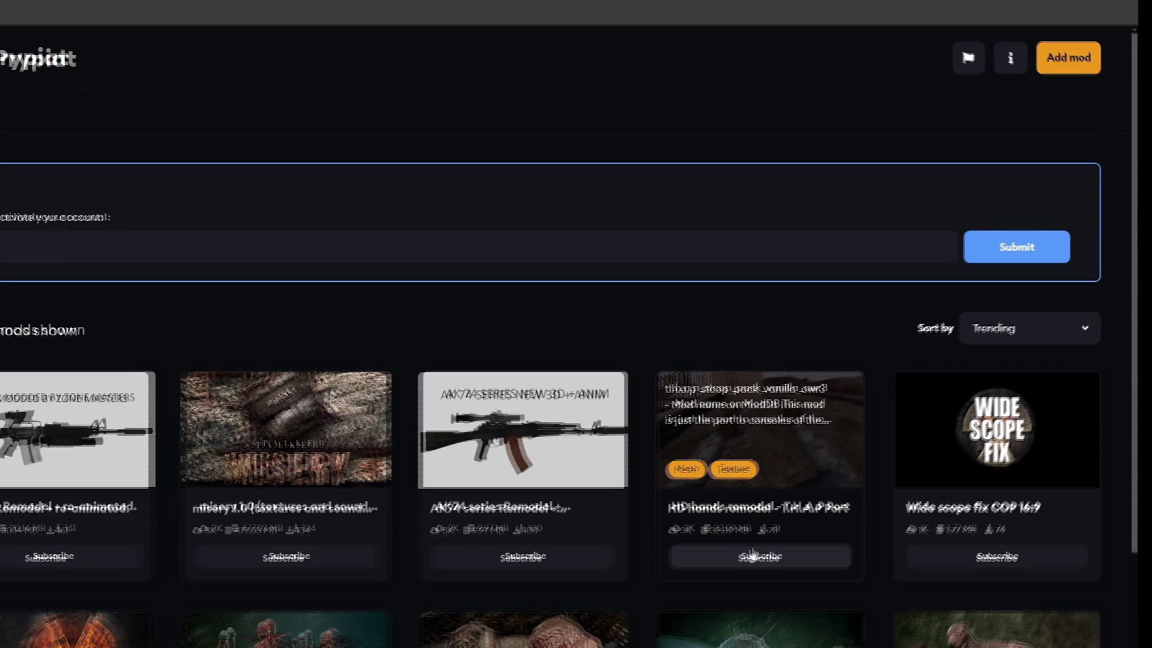
{"action": "left_click", "coordinate": [754, 552]}
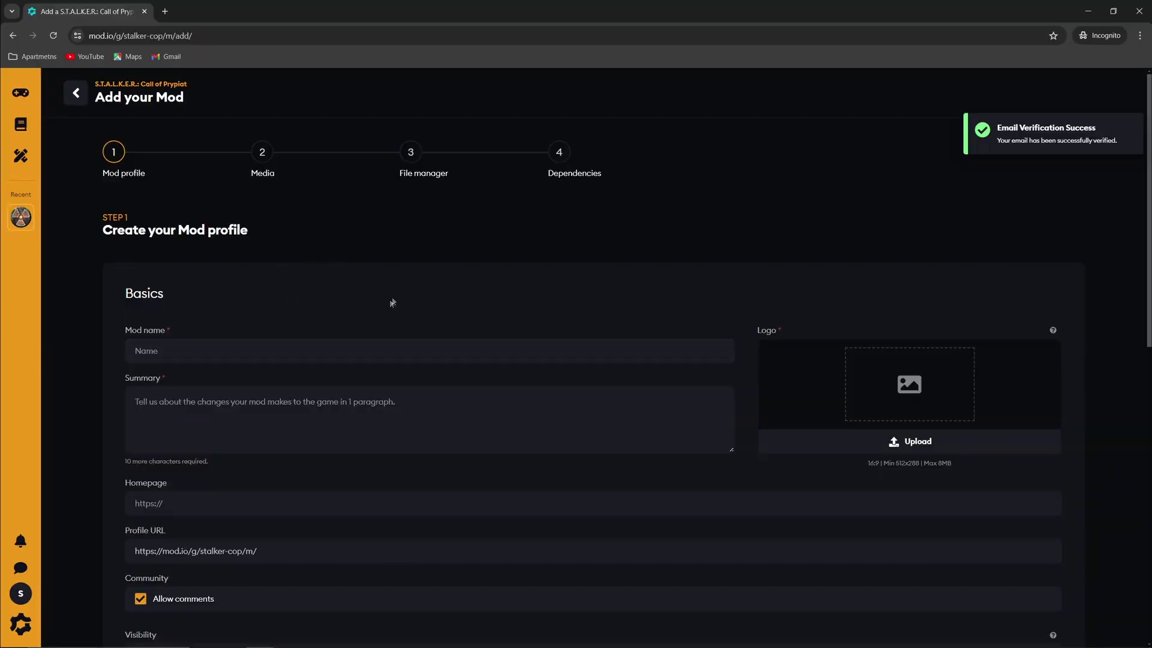
Scroll the Add your Mod form and select its Mod name field
{"action": "scroll", "coordinate": [388, 305], "scroll_direction": "down", "scroll_amount": 6}
{"action": "scroll", "coordinate": [376, 391], "scroll_direction": "up", "scroll_amount": 6}
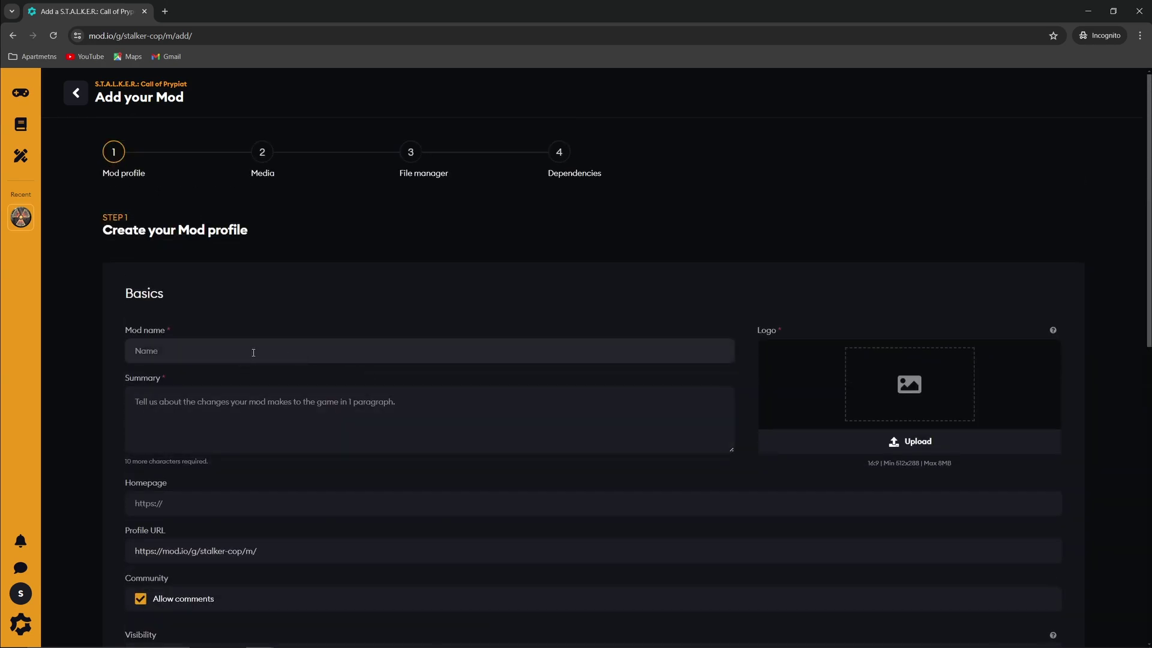
{"action": "left_click", "coordinate": [253, 353]}
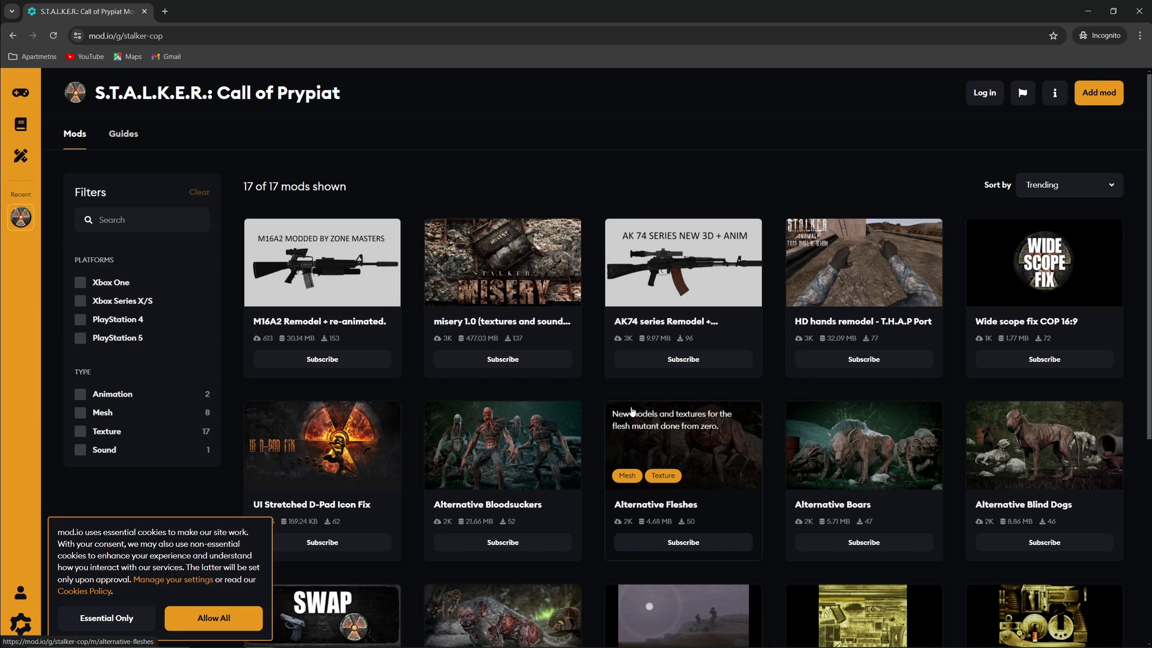
Filter the mod list to Xbox One and highlight the mod count line
{"action": "left_click", "coordinate": [81, 288]}
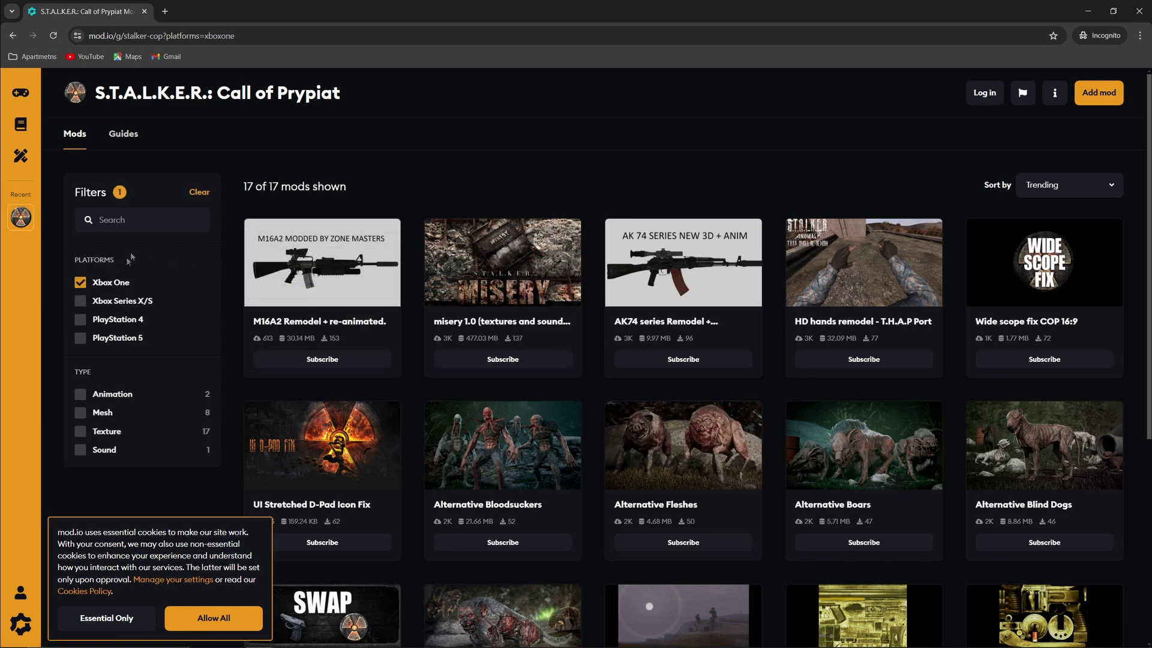
{"action": "triple_click", "coordinate": [241, 188]}
{"action": "left_click_drag", "start_coordinate": [241, 188], "coordinate": [234, 191]}
{"action": "triple_click", "coordinate": [245, 186]}
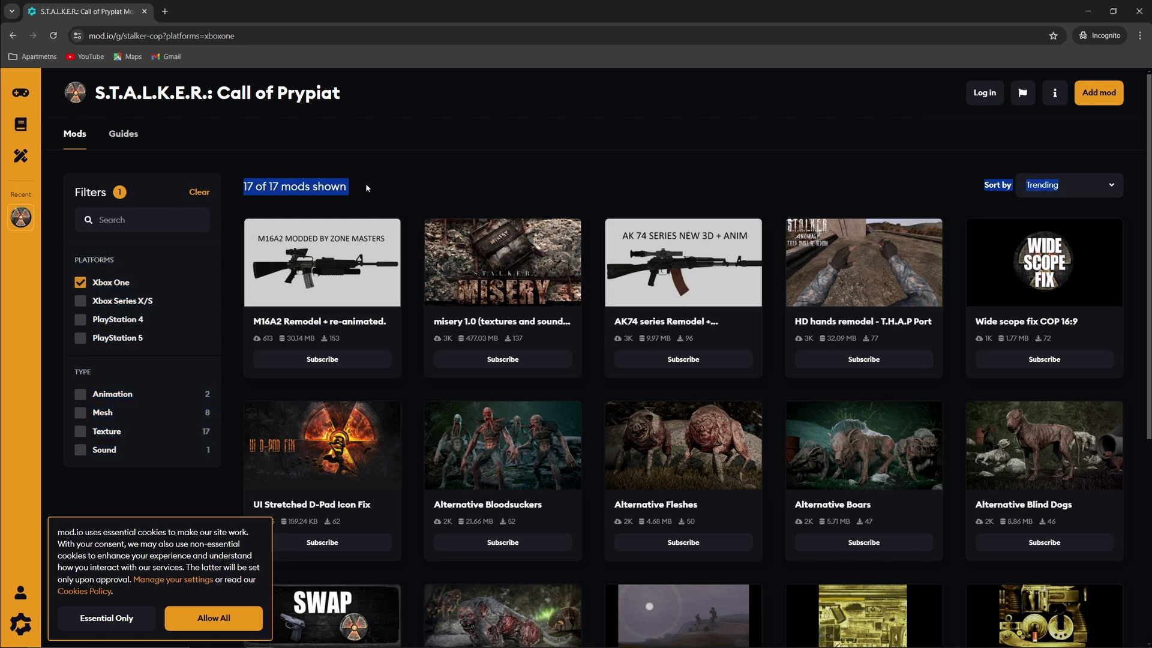
{"action": "left_click", "coordinate": [306, 212]}
Toggle PlayStation 4 and Xbox One off, leaving only the PlayStation 5 platform filter
{"action": "left_click", "coordinate": [81, 322]}
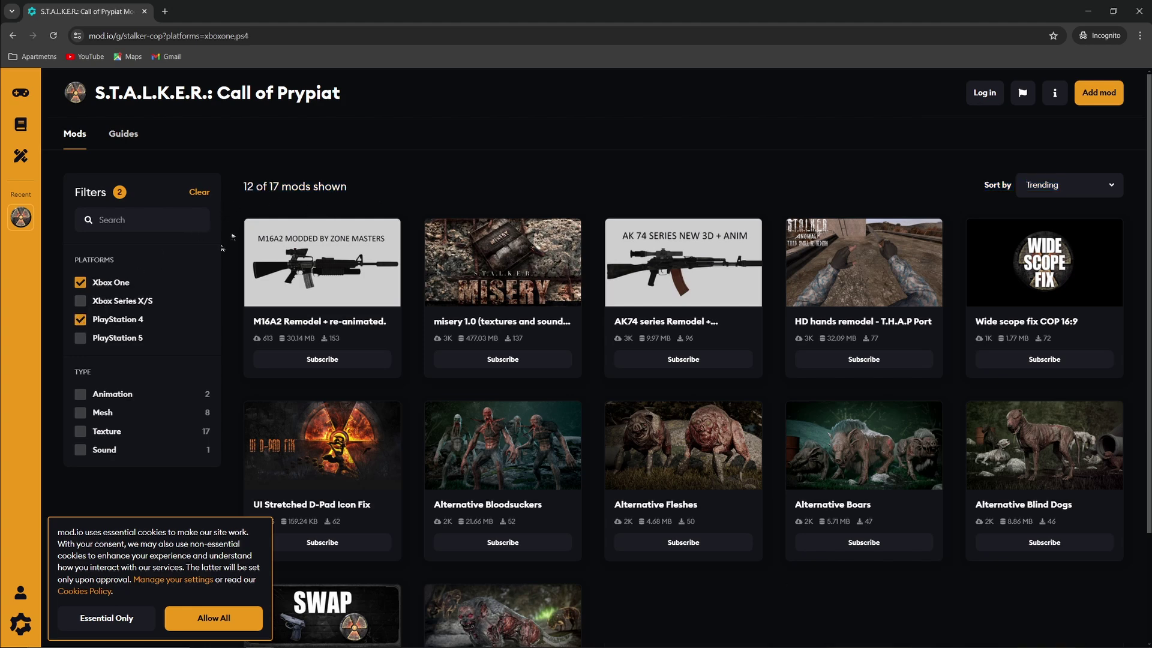
{"action": "left_click", "coordinate": [80, 282]}
{"action": "left_click", "coordinate": [81, 283]}
{"action": "left_click", "coordinate": [80, 321]}
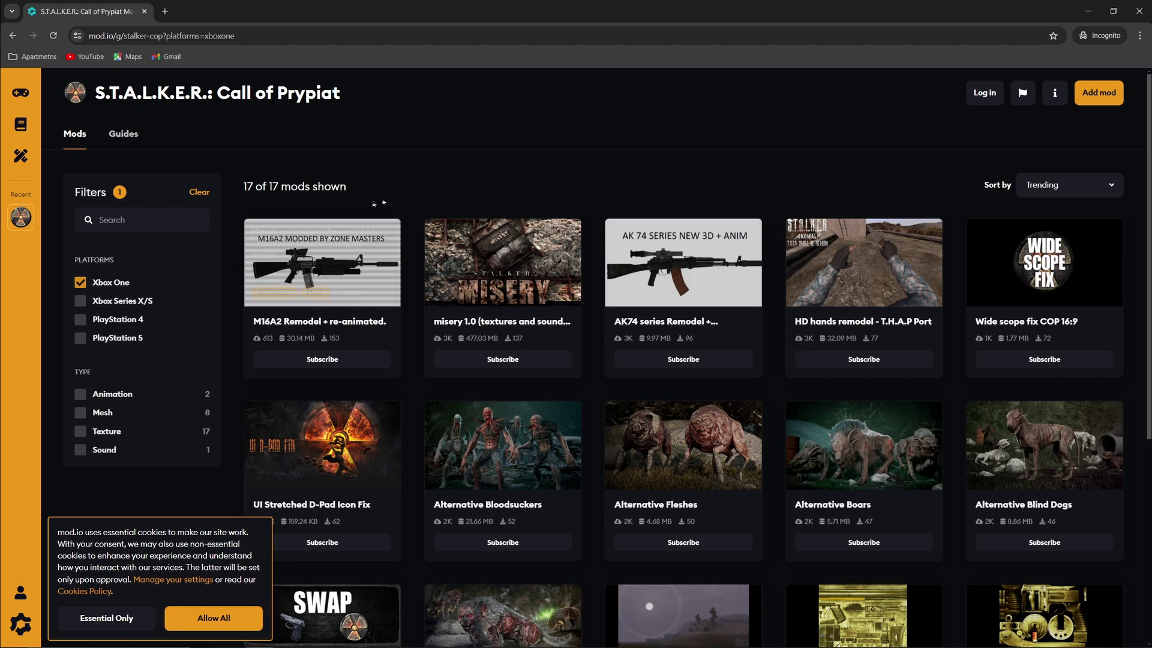
{"action": "left_click", "coordinate": [114, 284]}
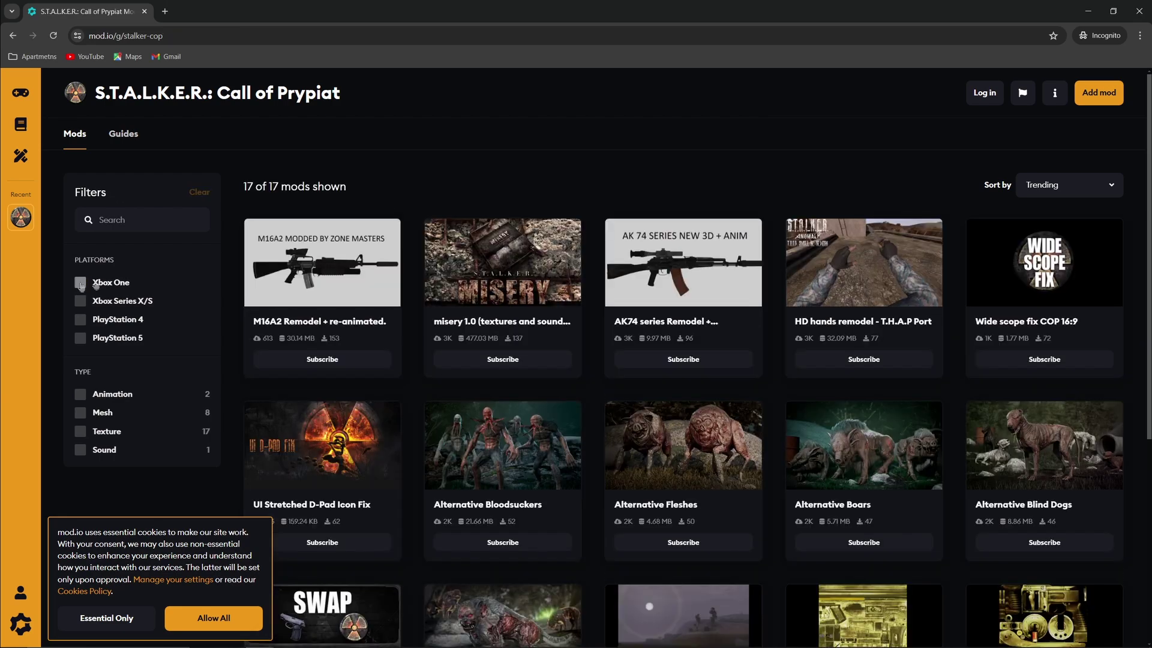
{"action": "left_click", "coordinate": [83, 339]}
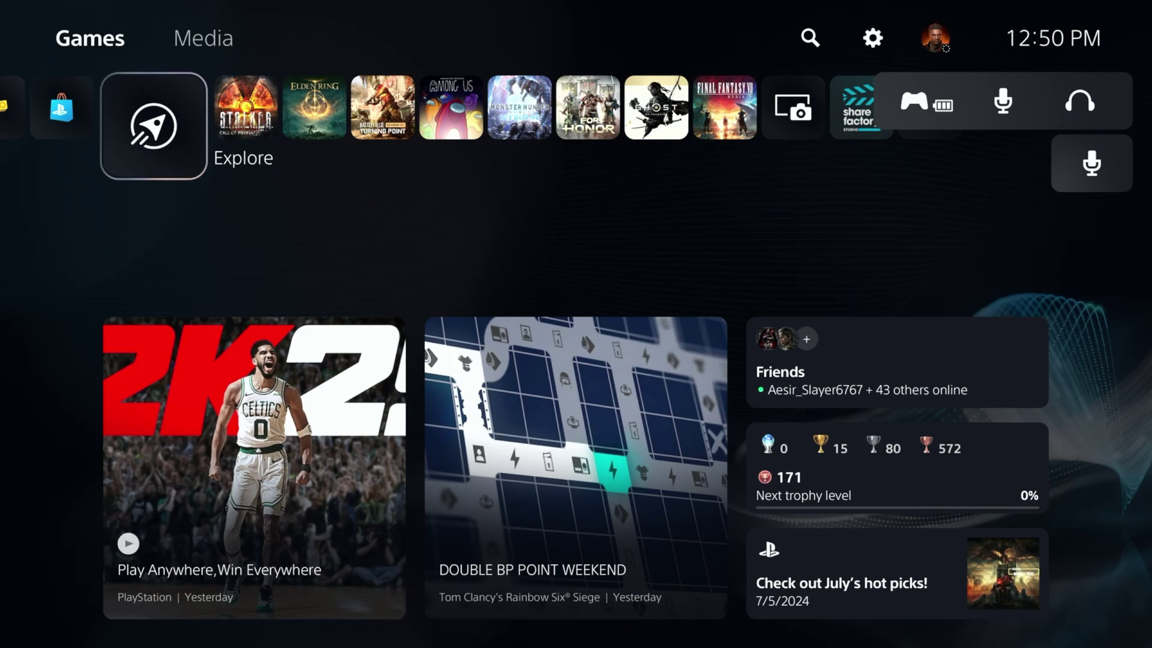
In S.T.A.L.K.E.R., open the Mod.io section, view the mod.io website, then close the terms
{"action": "key", "text": "Right"}
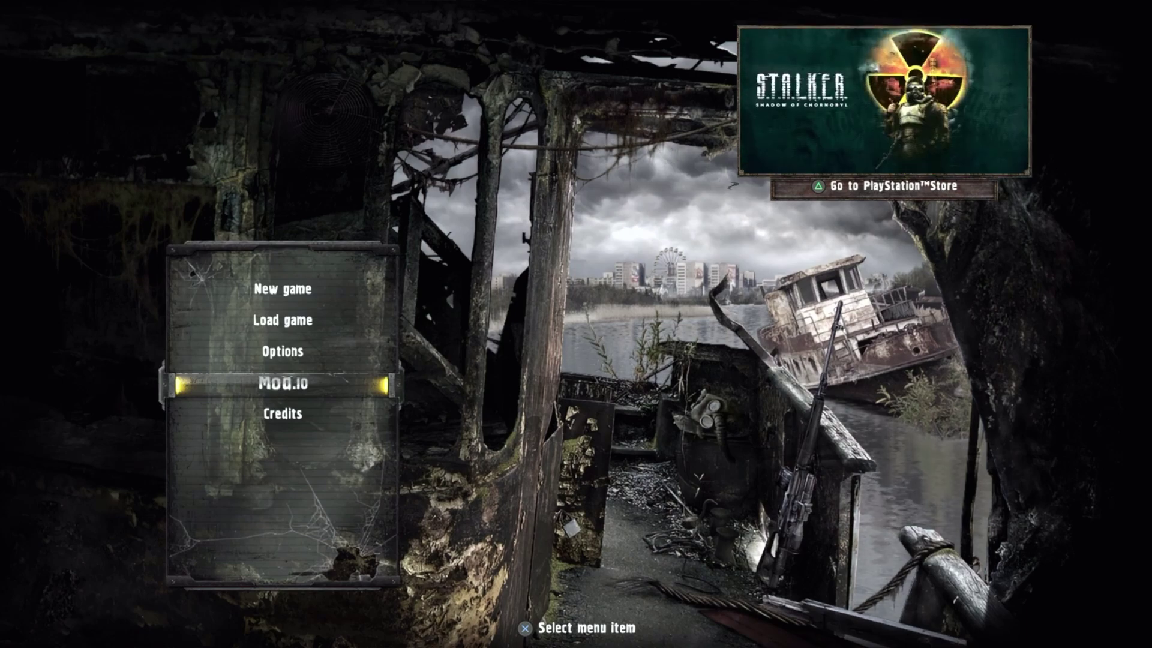
{"action": "key", "text": "Return"}
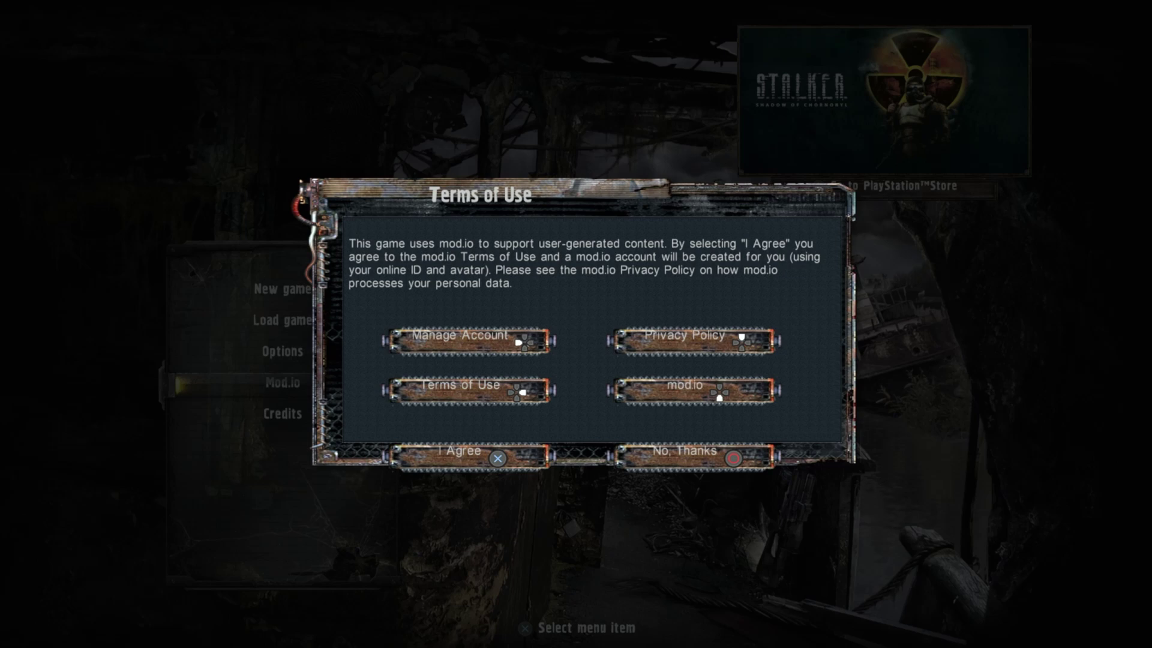
{"action": "key", "text": "Down"}
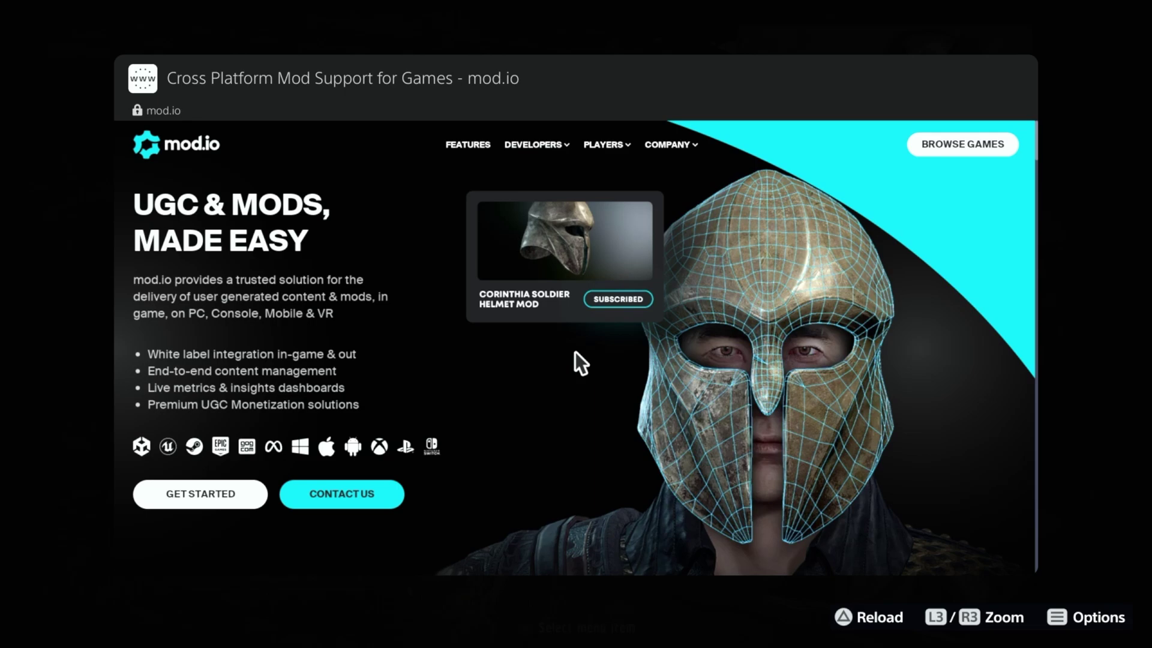
{"action": "key", "text": "Escape"}
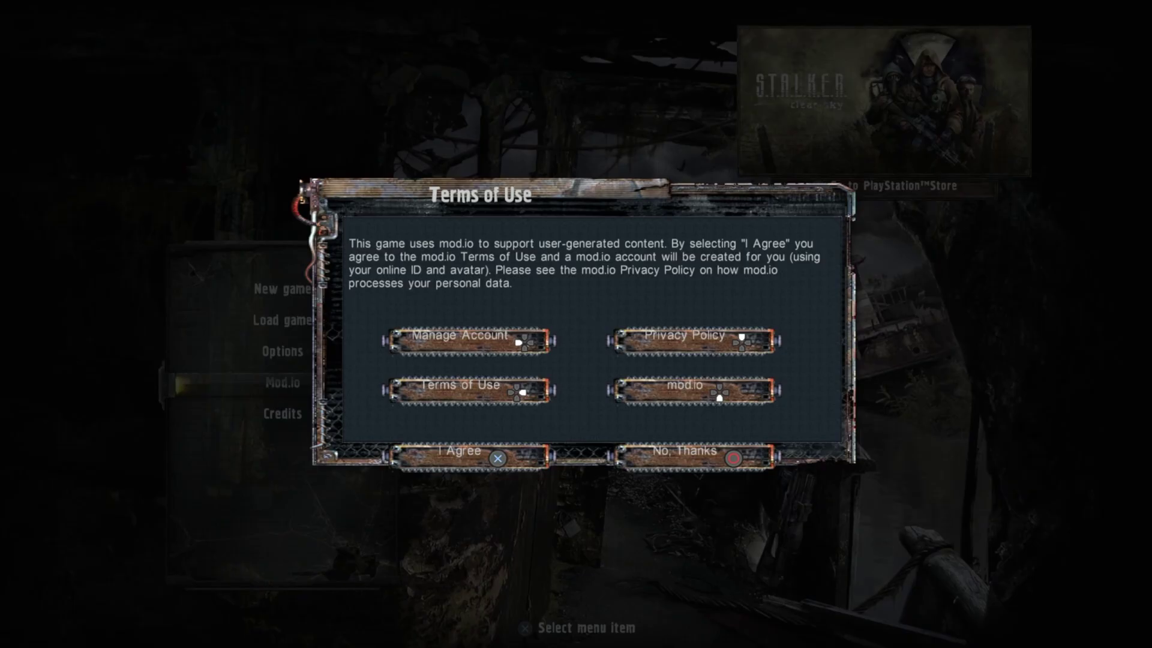
{"action": "key", "text": "Escape"}
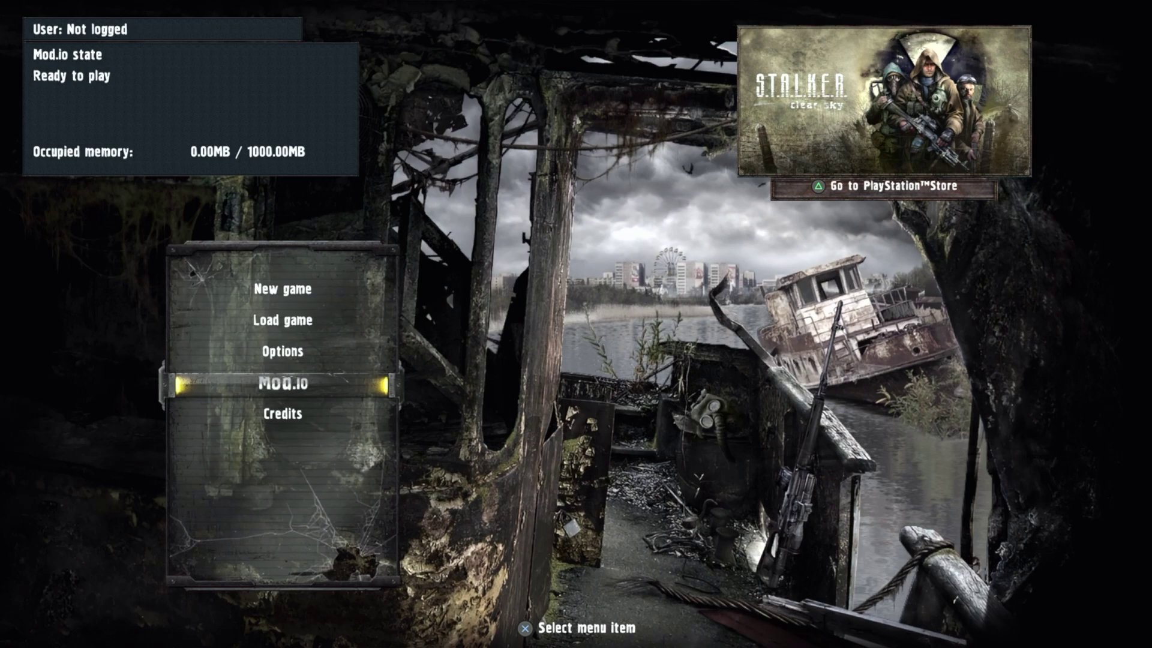
Return to the game's Mod.io options and move between Open Browser and Mods load order
{"action": "key", "text": "super"}
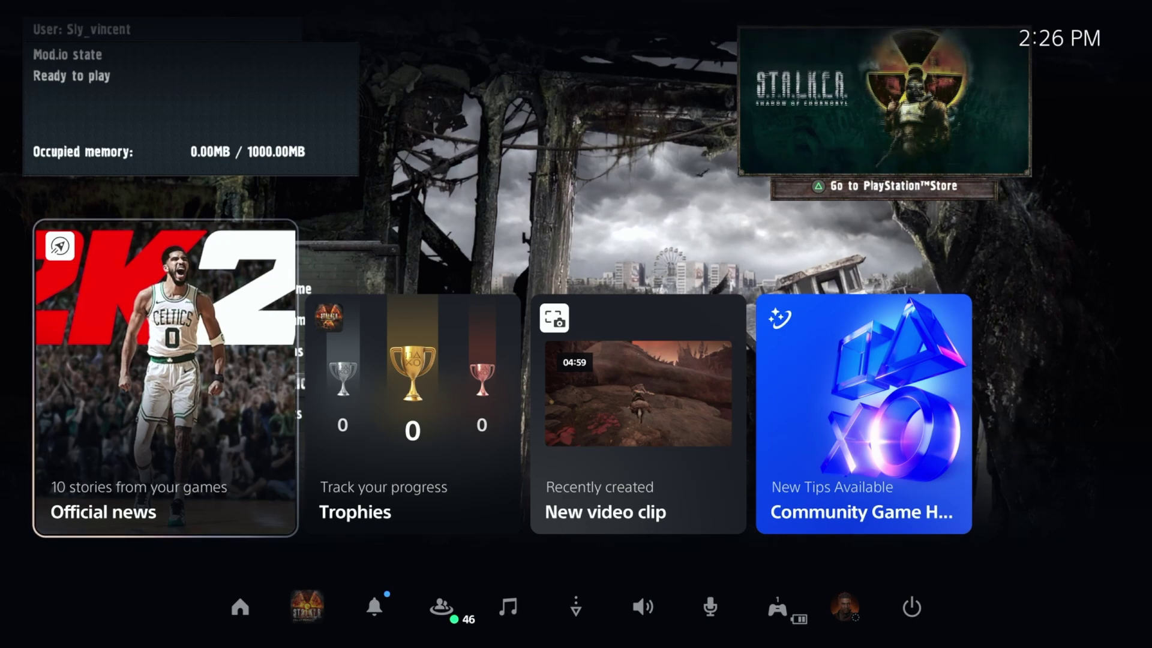
{"action": "key", "text": "super"}
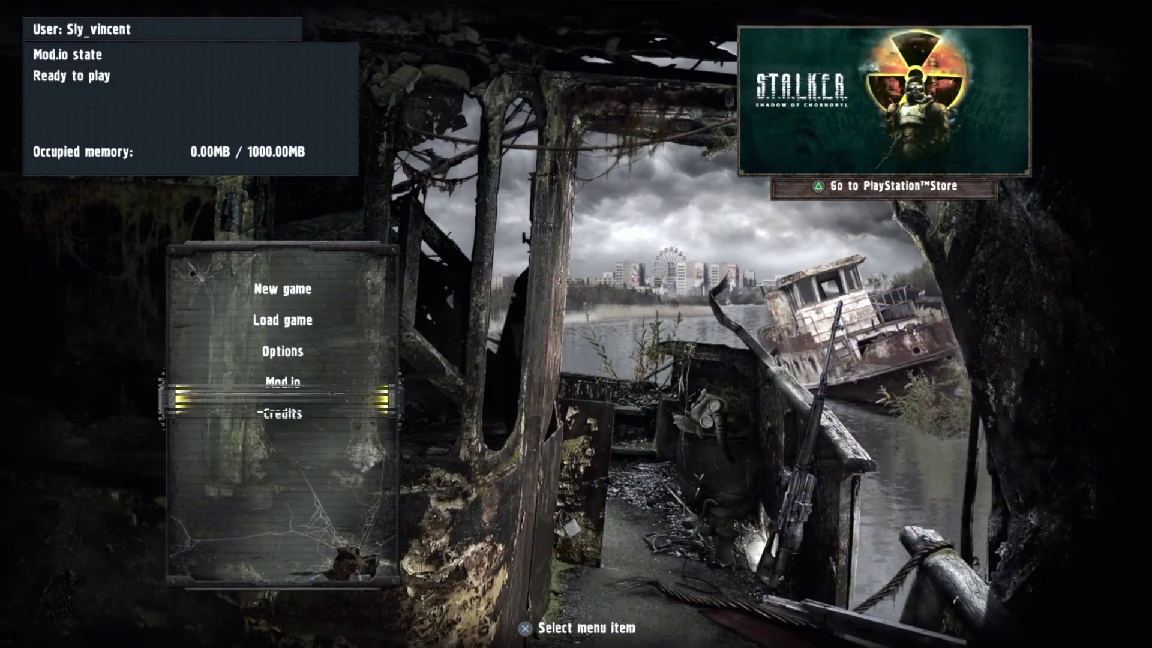
{"action": "key", "text": "Return"}
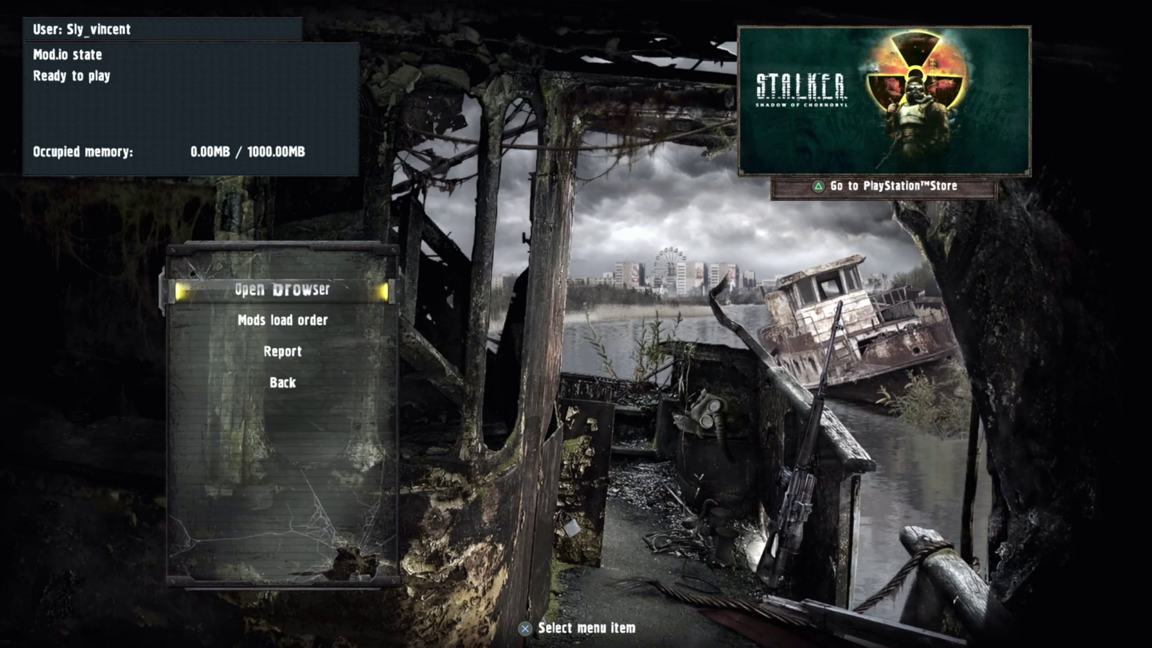
{"action": "key", "text": "Down"}
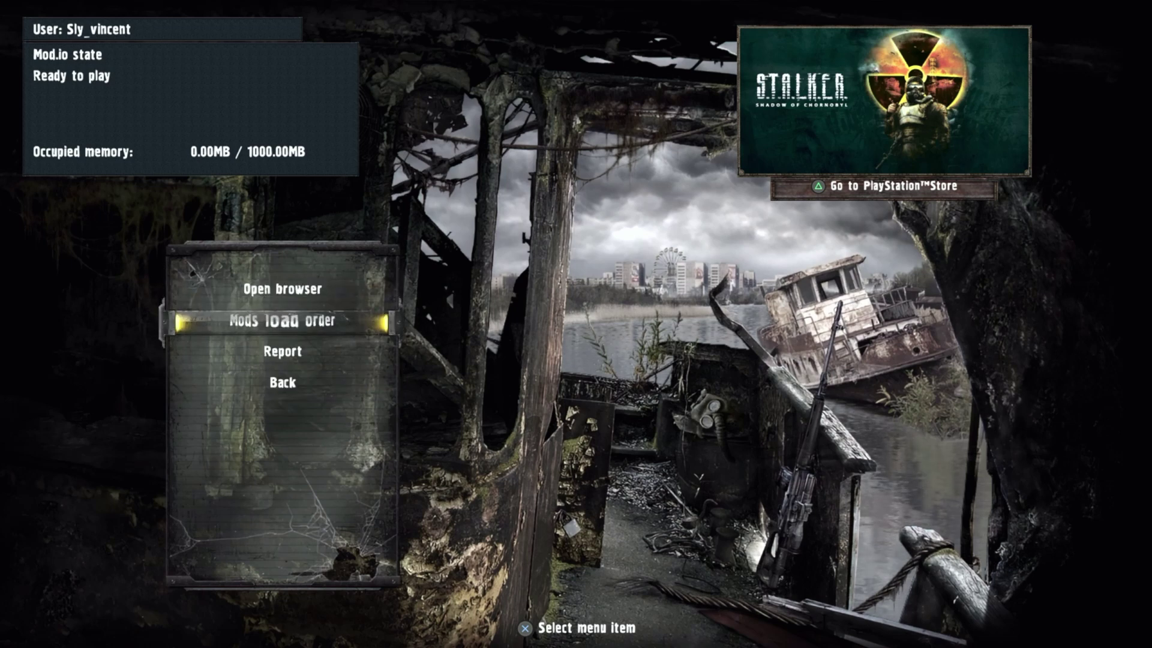
{"action": "key", "text": "Up"}
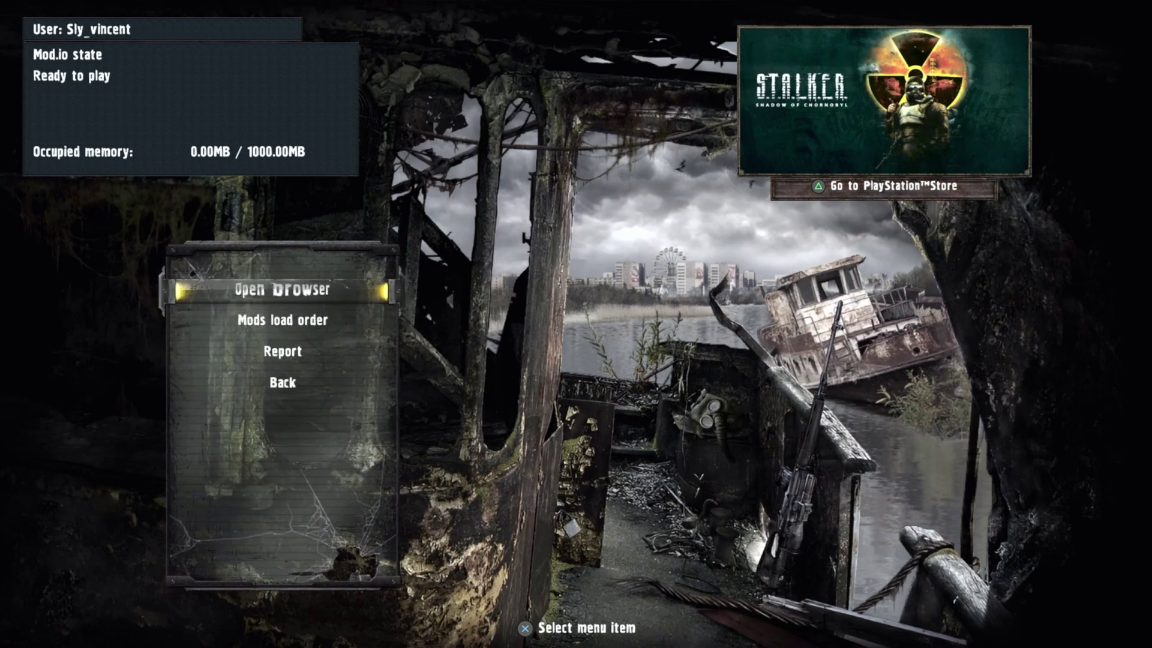
{"action": "key", "text": "Down"}
{"action": "key", "text": "Down"}
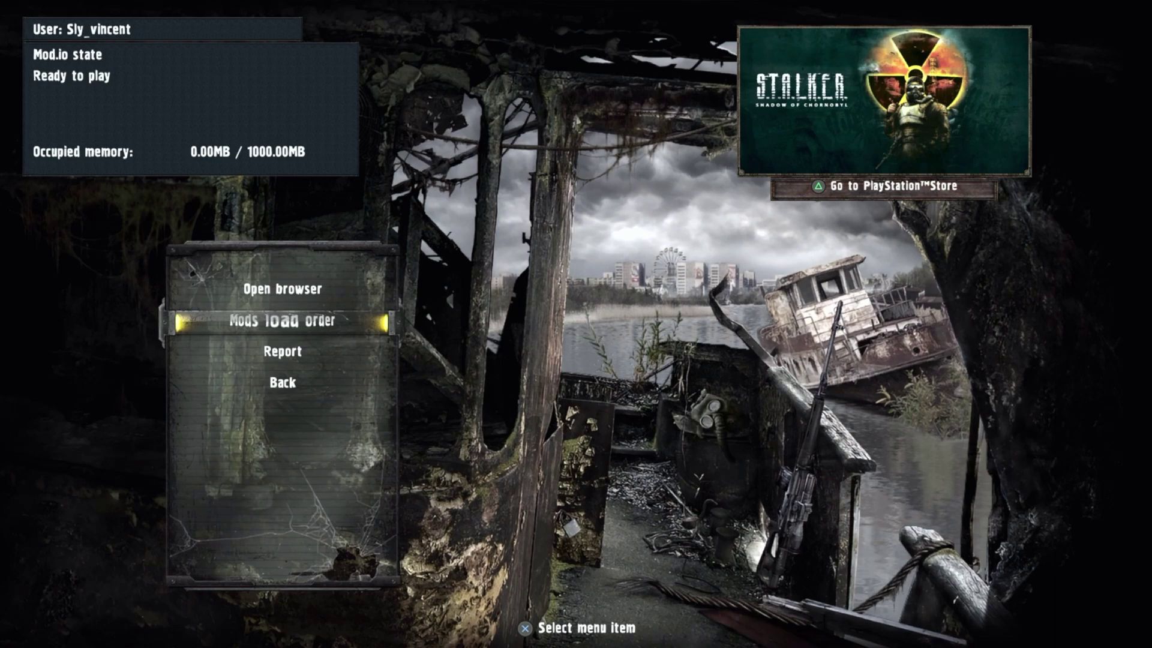
{"action": "key", "text": "Up"}
{"action": "key", "text": "Up"}
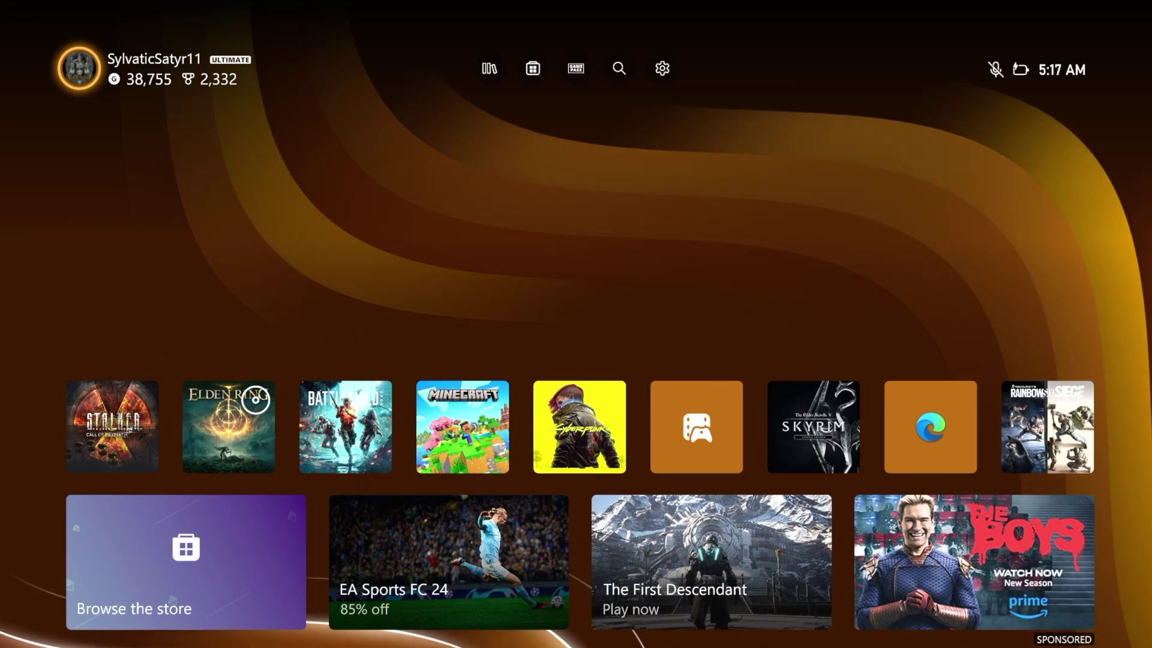
Launch S.T.A.L.K.E.R.: Call of Prypiat from the Xbox dashboard and browse its Mod.io options
{"action": "key", "text": "Down"}
{"action": "key", "text": "Return"}
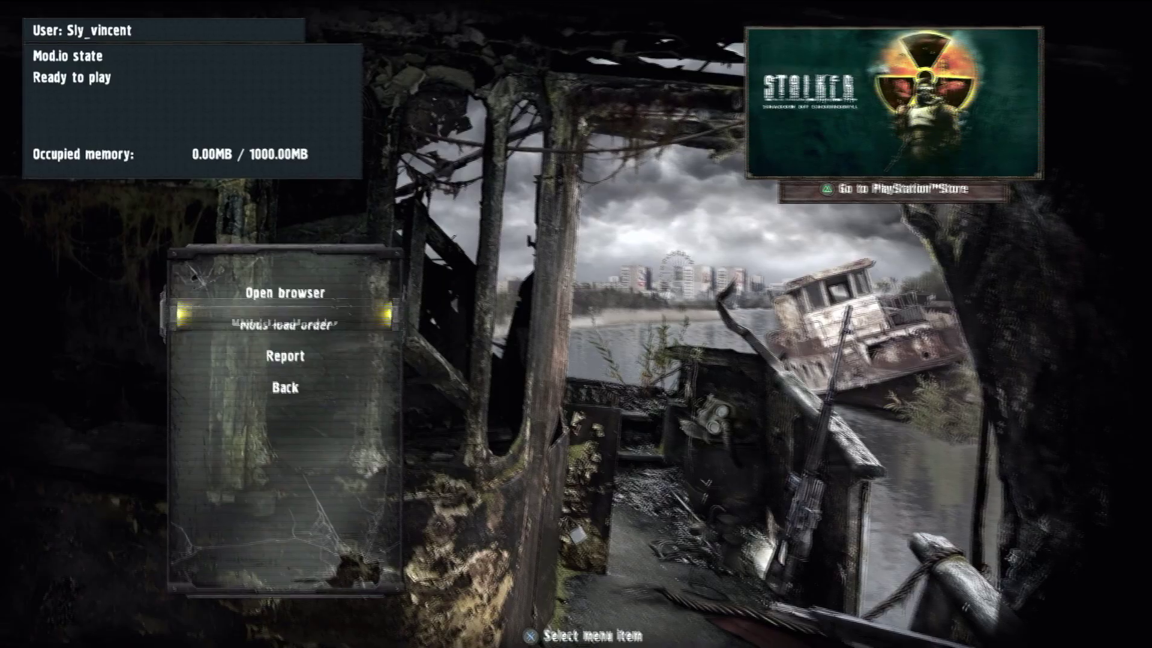
{"action": "key", "text": "Up"}
{"action": "key", "text": "Down"}
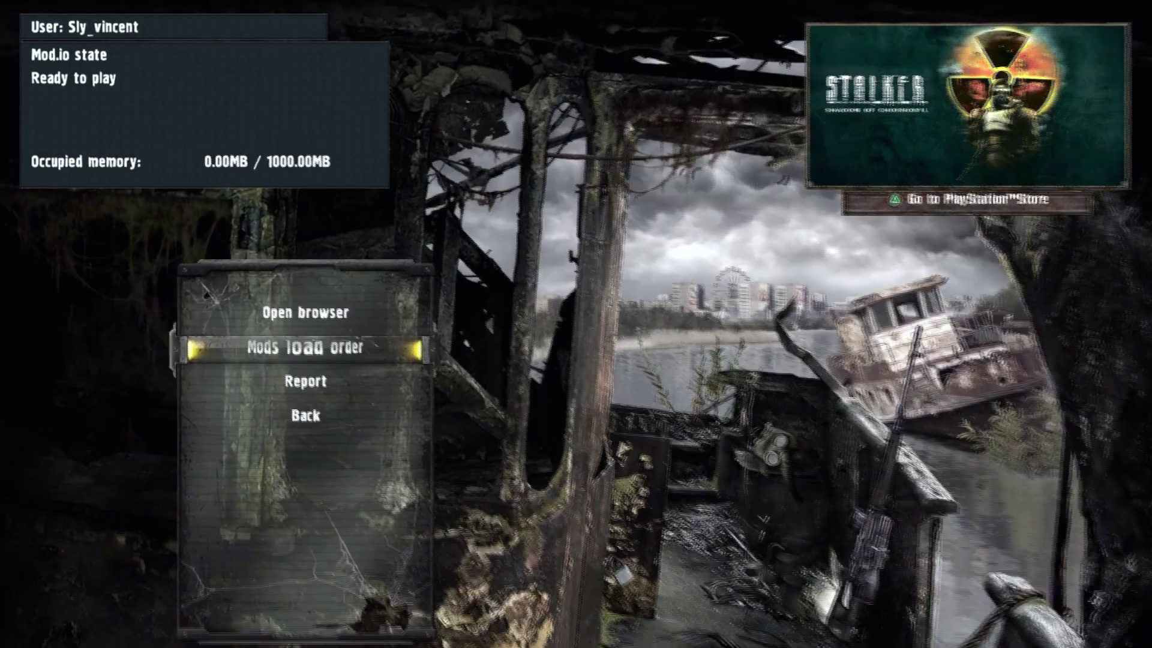
{"action": "key", "text": "Up"}
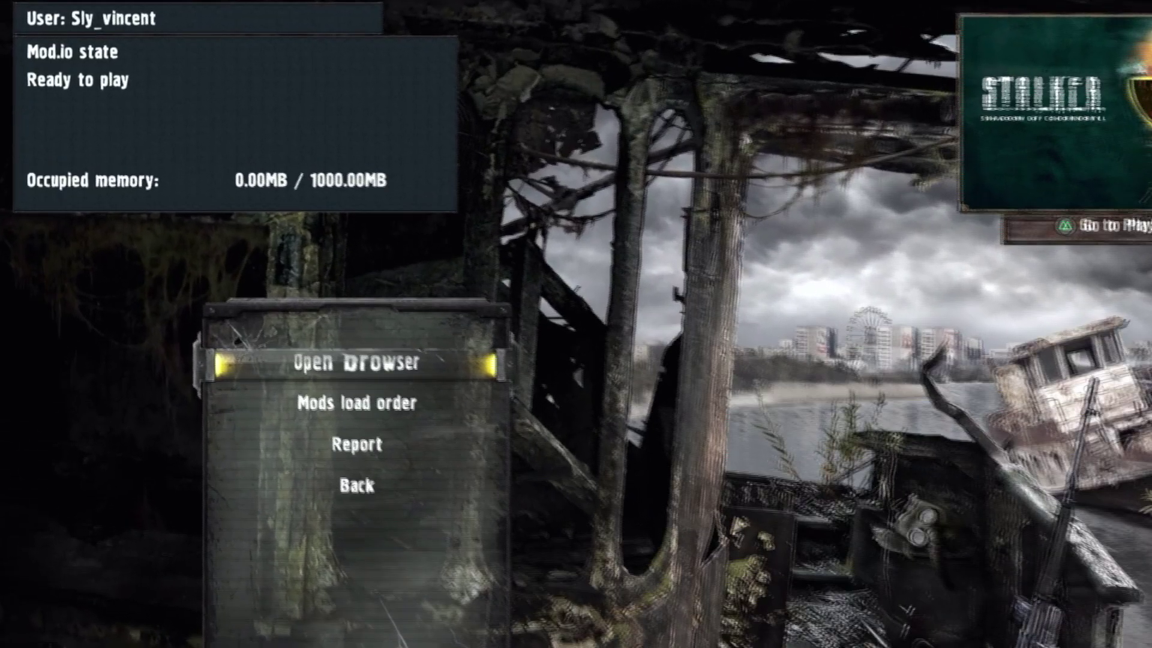
{"action": "key", "text": "Down"}
{"action": "key", "text": "Down"}
{"action": "key", "text": "Up"}
{"action": "key", "text": "Up"}
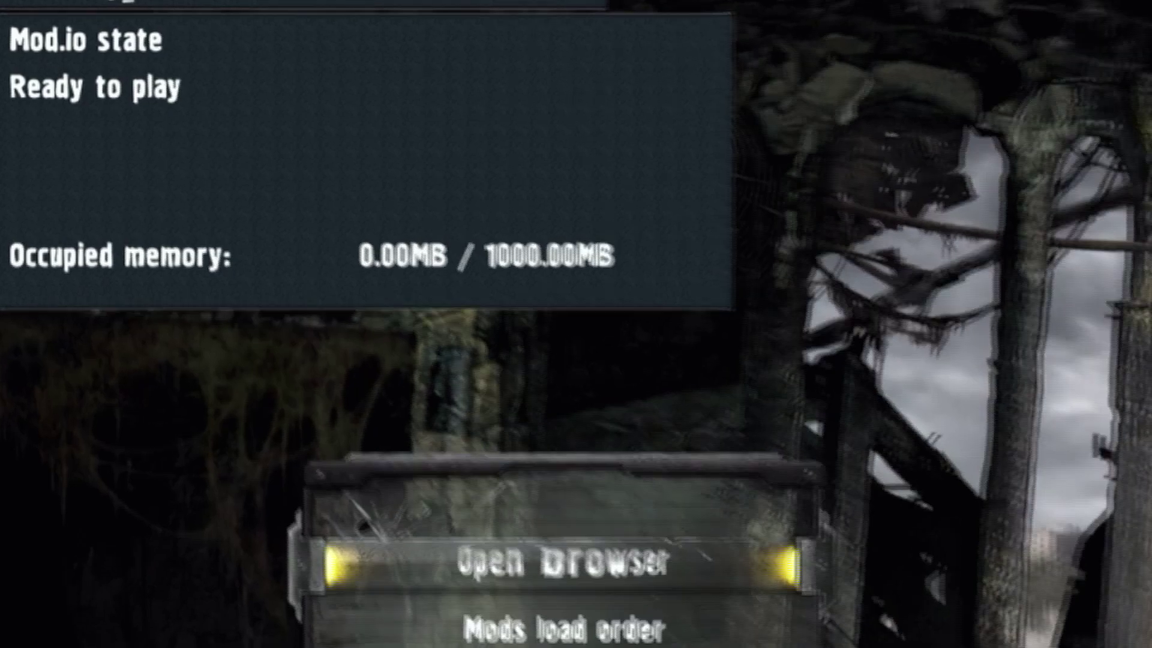
Back in the main menu, browse options while misery 1.0 downloads
{"action": "key", "text": "Down"}
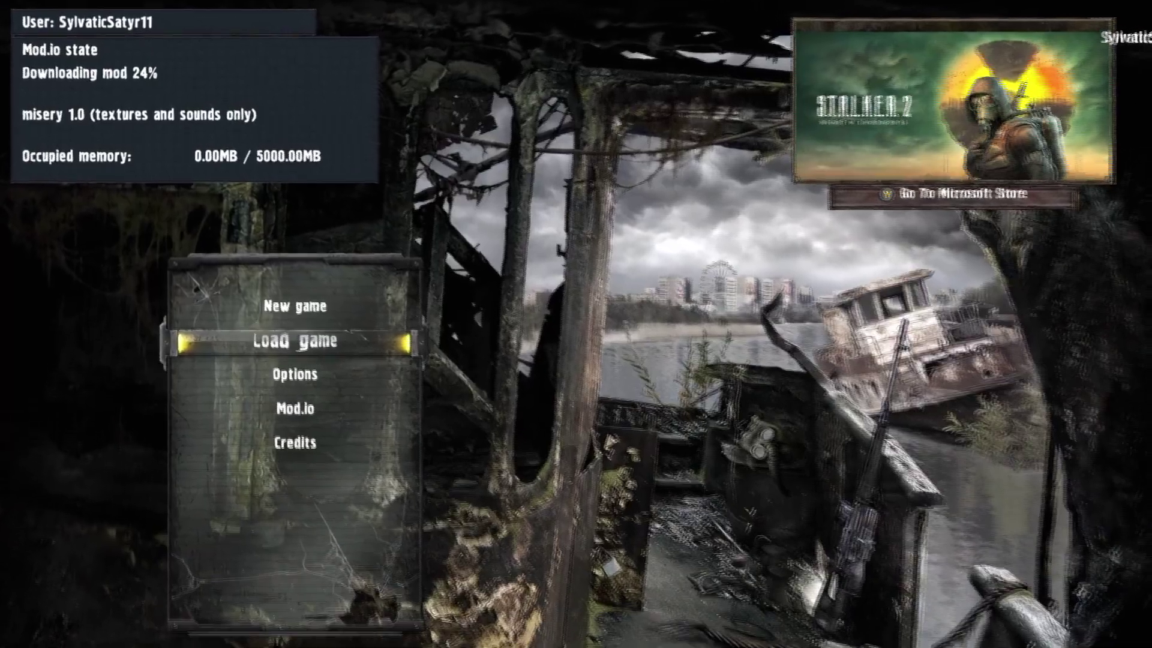
{"action": "key", "text": "Down"}
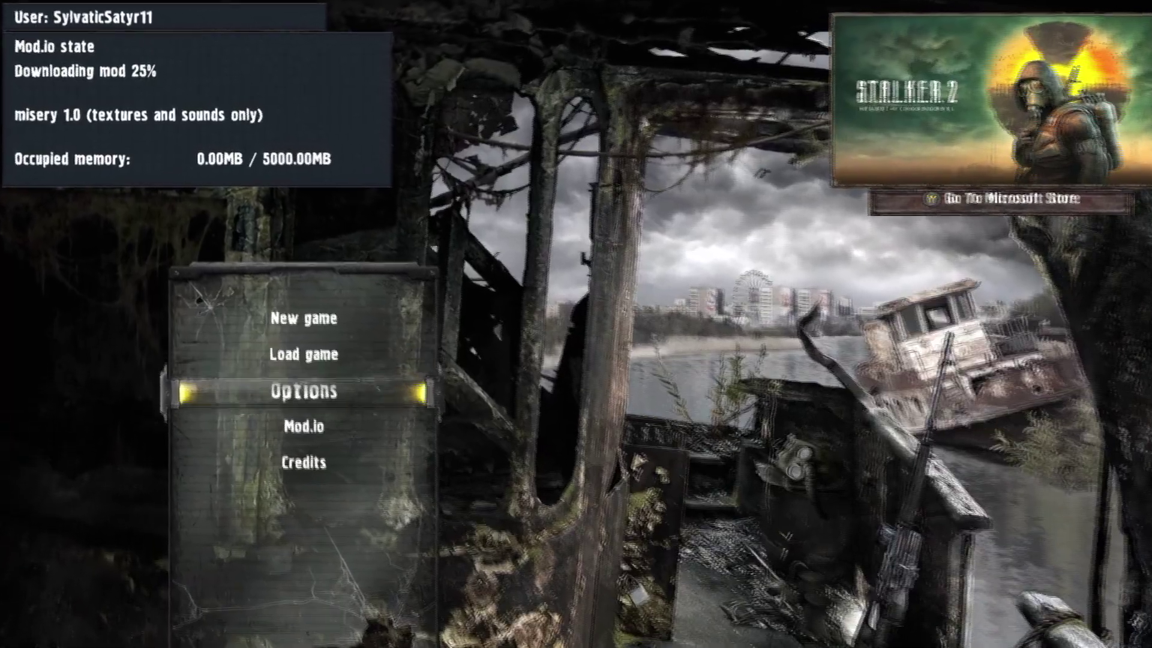
{"action": "key", "text": "Up"}
{"action": "key", "text": "Down"}
{"action": "key", "text": "Up"}
{"action": "key", "text": "Up"}
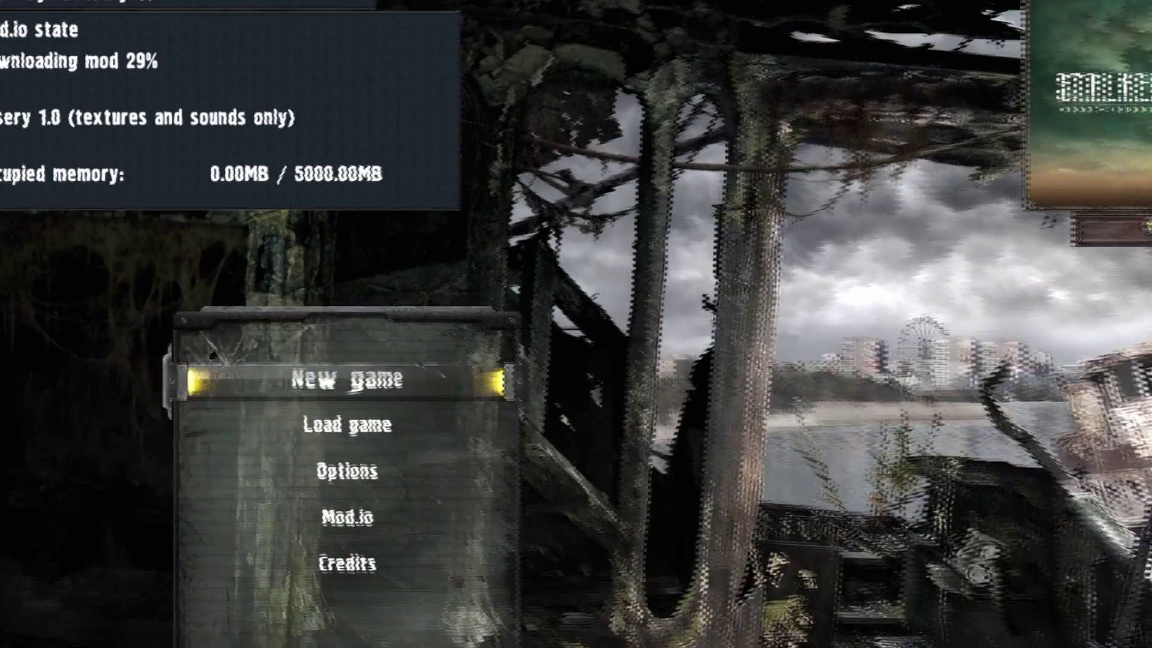
{"action": "key", "text": "Down"}
{"action": "key", "text": "Down"}
{"action": "key", "text": "Up"}
{"action": "key", "text": "Up"}
{"action": "key", "text": "Down"}
{"action": "key", "text": "Down"}
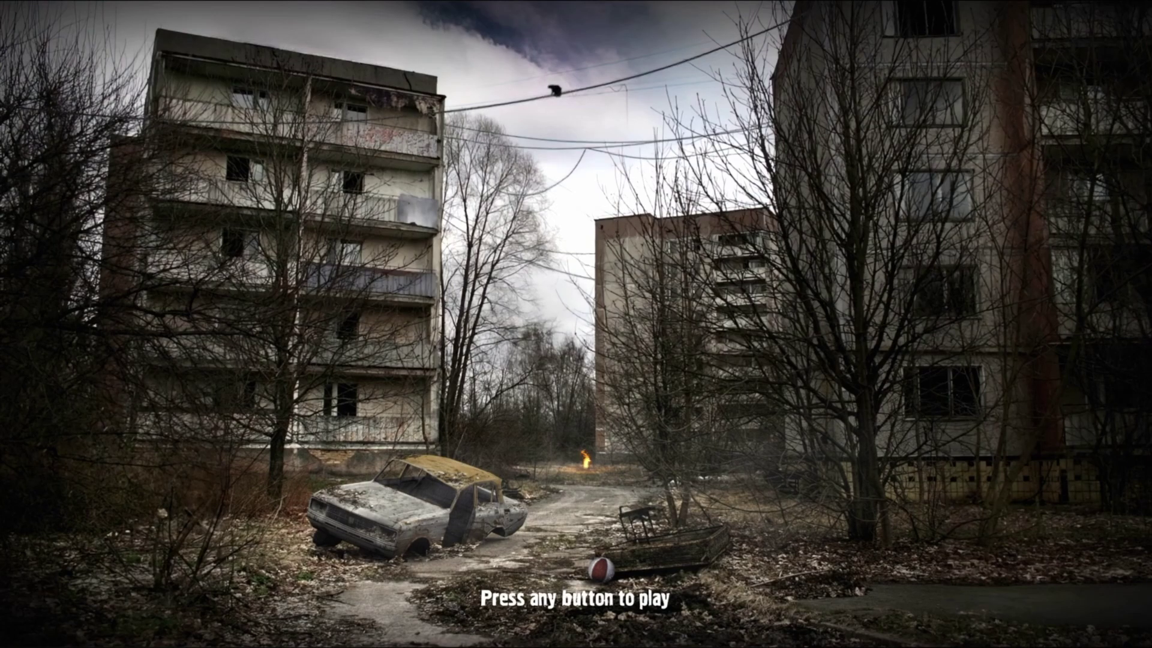
Pass the splash, open Mod.io, agree to the Terms of Use, then bring up the Xbox guide
{"action": "key", "text": "Return"}
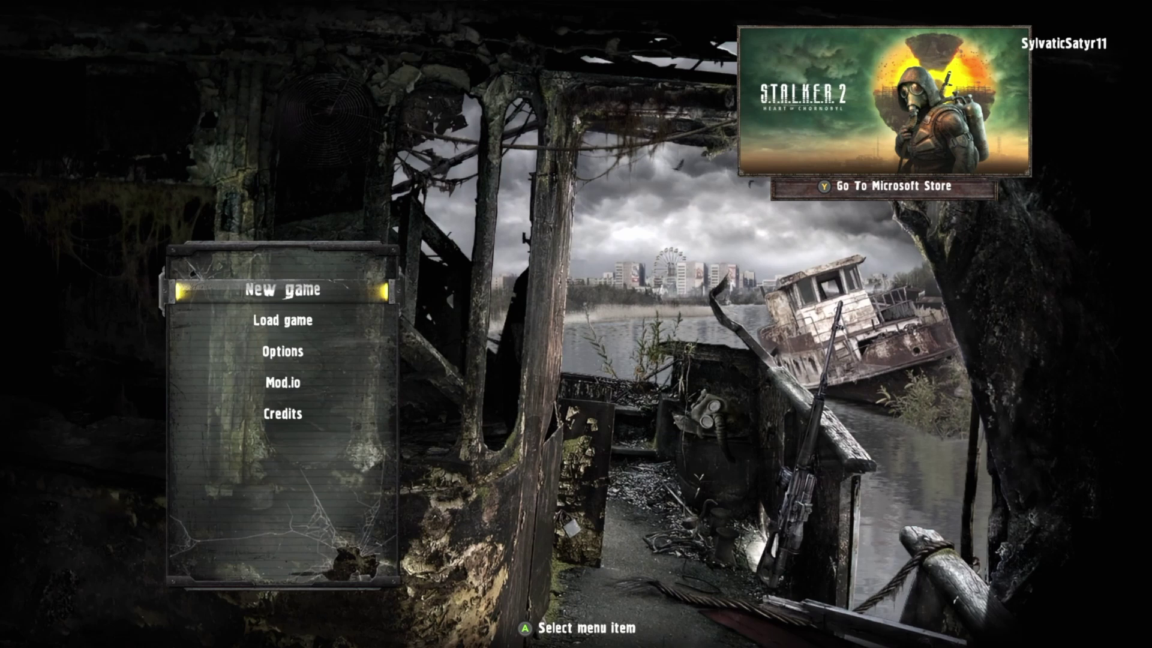
{"action": "key", "text": "Down"}
{"action": "key", "text": "Down"}
{"action": "key", "text": "Down"}
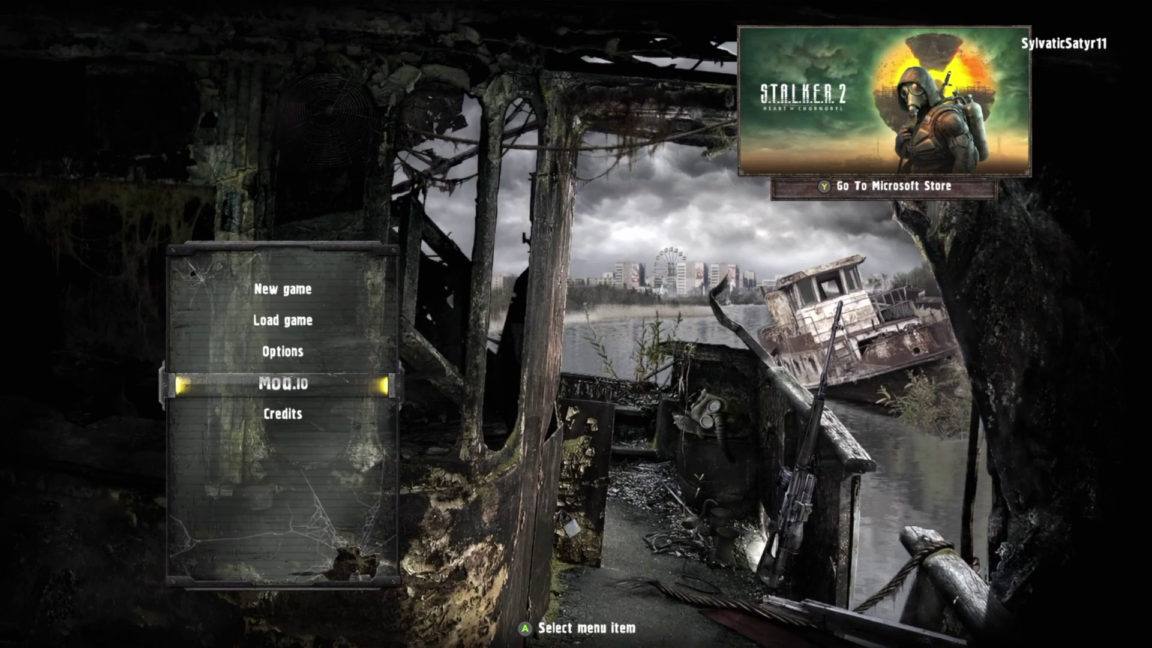
{"action": "key", "text": "Return"}
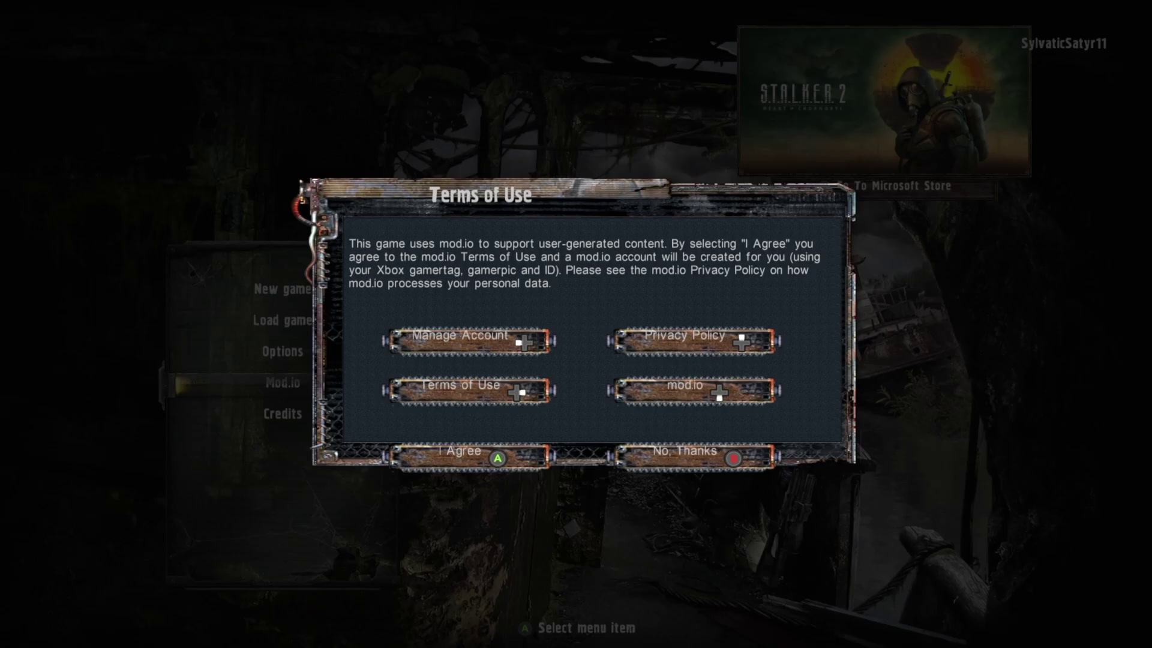
{"action": "key", "text": "Return"}
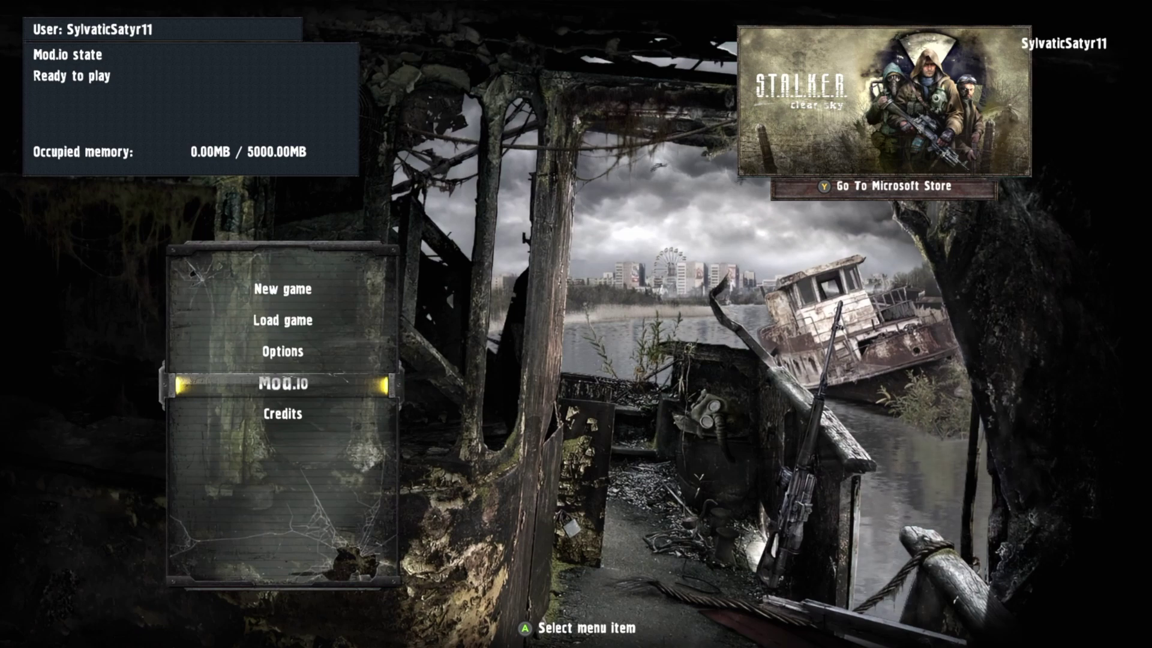
{"action": "key", "text": "super"}
{"action": "key", "text": "Return"}
{"action": "key", "text": "Return"}
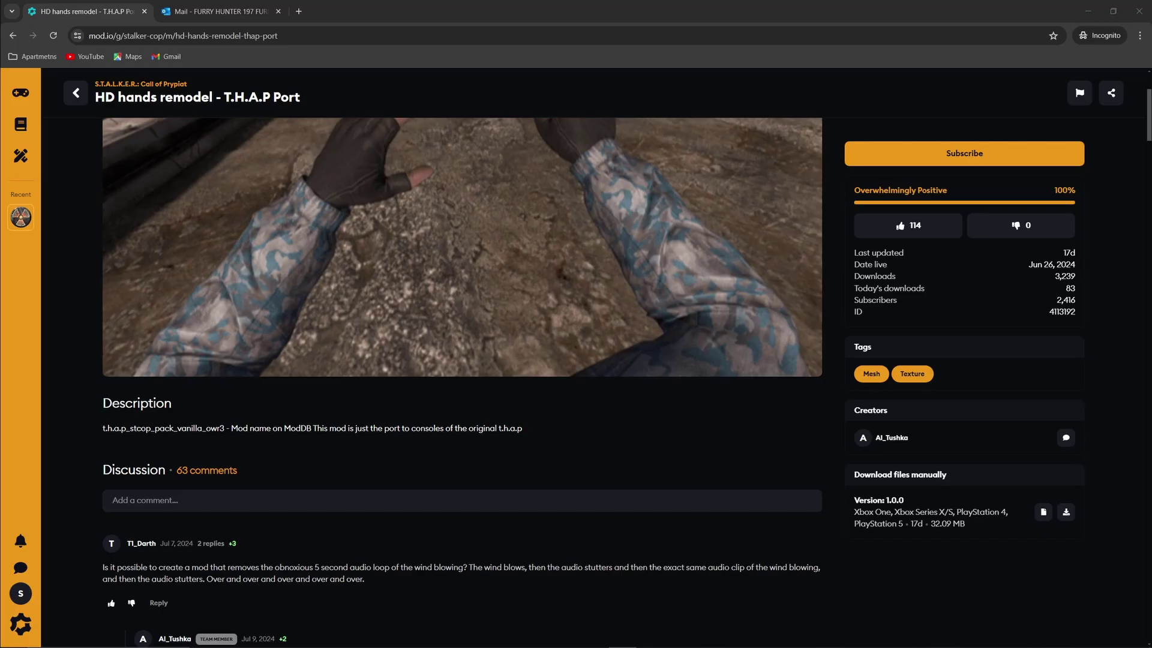
Back on the mods list, subscribe to M16A2 and AK74 Remodel, and glance at the D-Pad fix page
{"action": "left_click", "coordinate": [76, 94]}
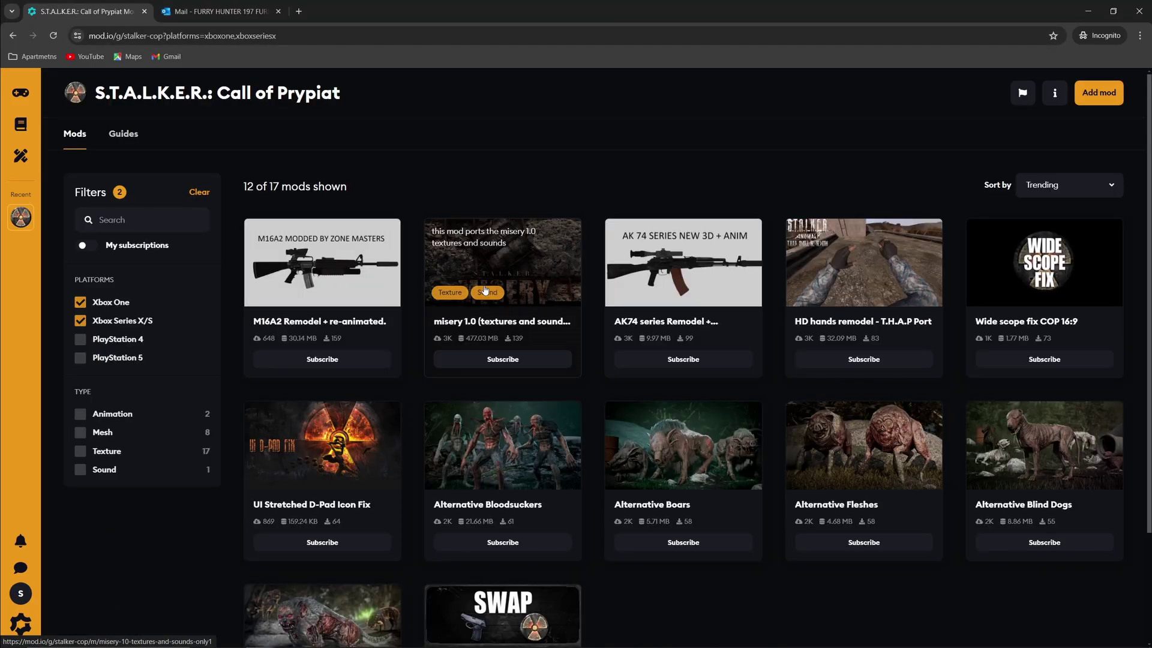
{"action": "left_click", "coordinate": [338, 363]}
{"action": "left_click", "coordinate": [683, 359]}
{"action": "left_click", "coordinate": [386, 513]}
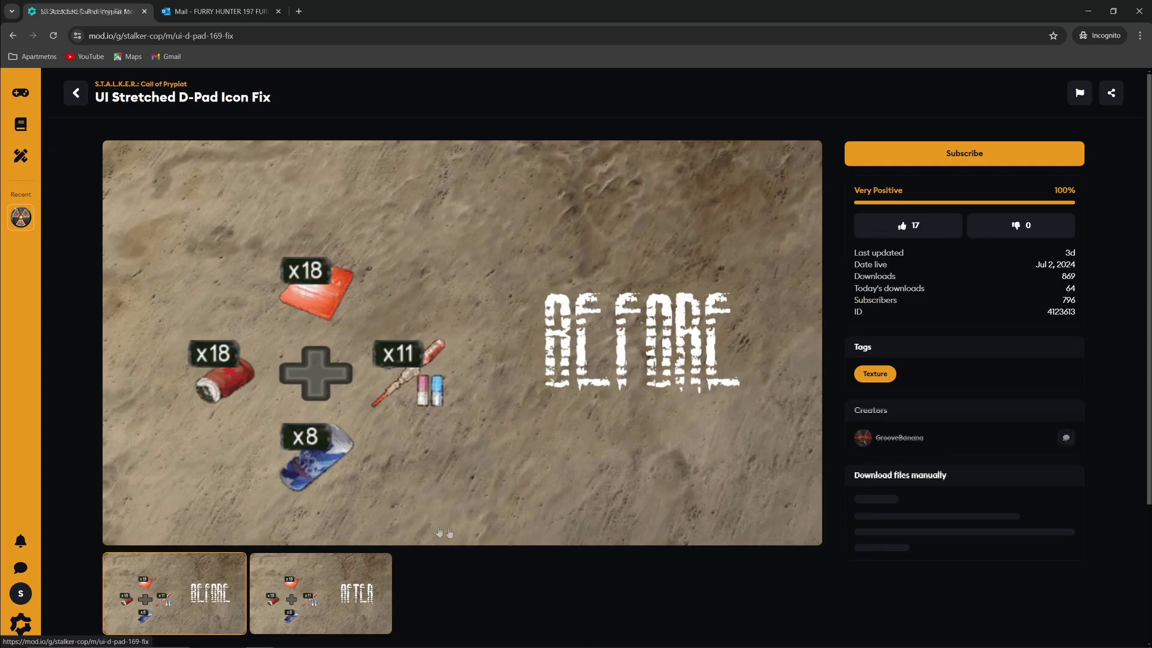
{"action": "left_click", "coordinate": [76, 93]}
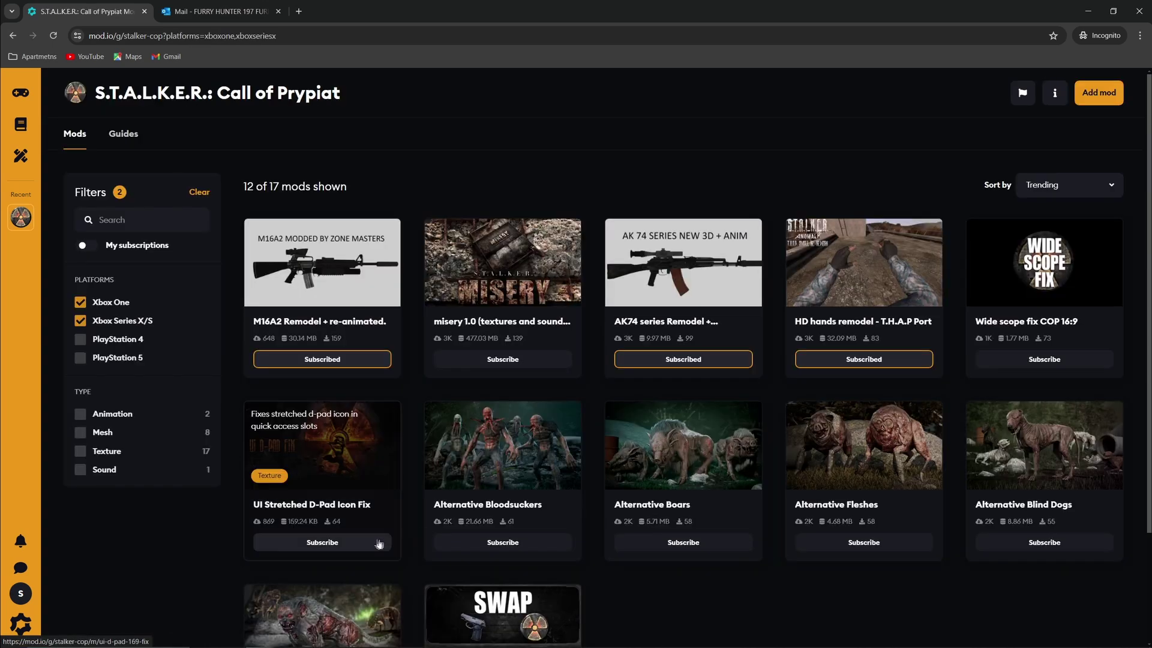
Subscribe to D-Pad Icon Fix and Alternative Bloodsuckers, Boars, Fleshes and Blind Dogs
{"action": "left_click", "coordinate": [378, 542]}
{"action": "left_click", "coordinate": [489, 543]}
{"action": "left_click", "coordinate": [683, 542]}
{"action": "left_click", "coordinate": [874, 542]}
{"action": "left_click", "coordinate": [1006, 545]}
{"action": "scroll", "coordinate": [1005, 545], "scroll_direction": "down", "scroll_amount": 2}
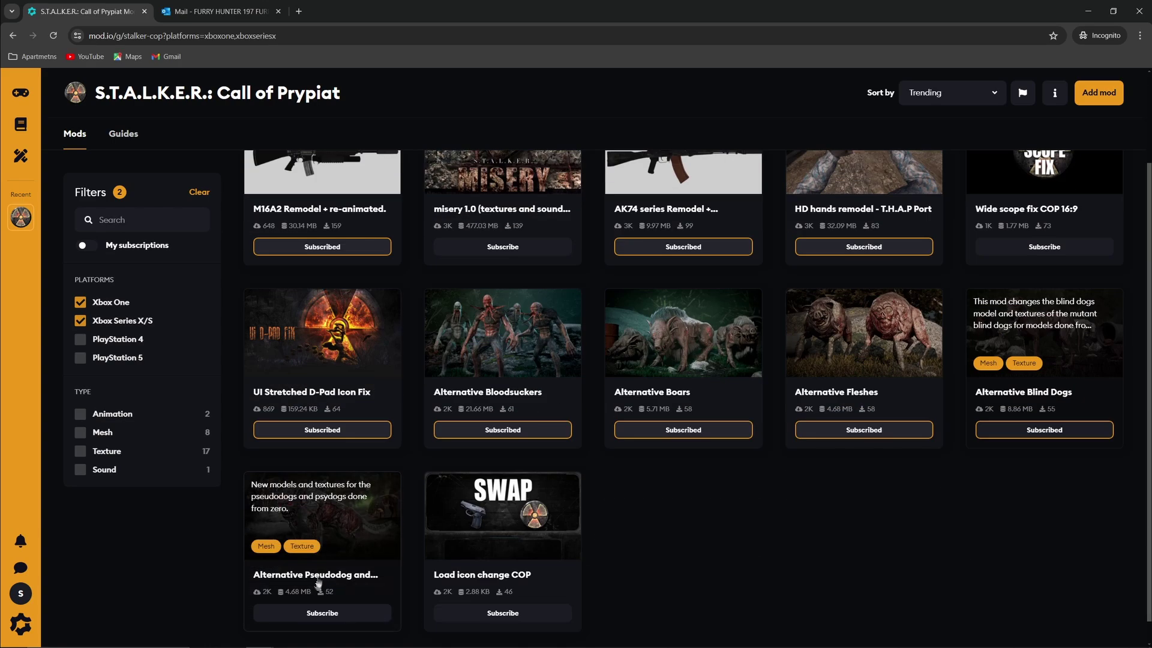